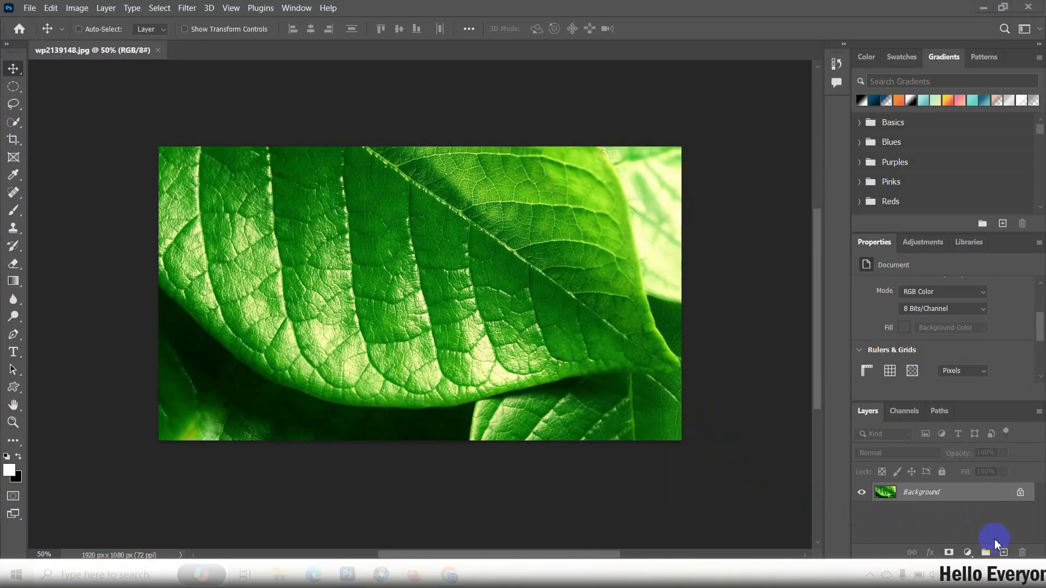
Add an empty Layer 1 above the leaf Background and select the Elliptical Marquee tool.
click(1004, 553)
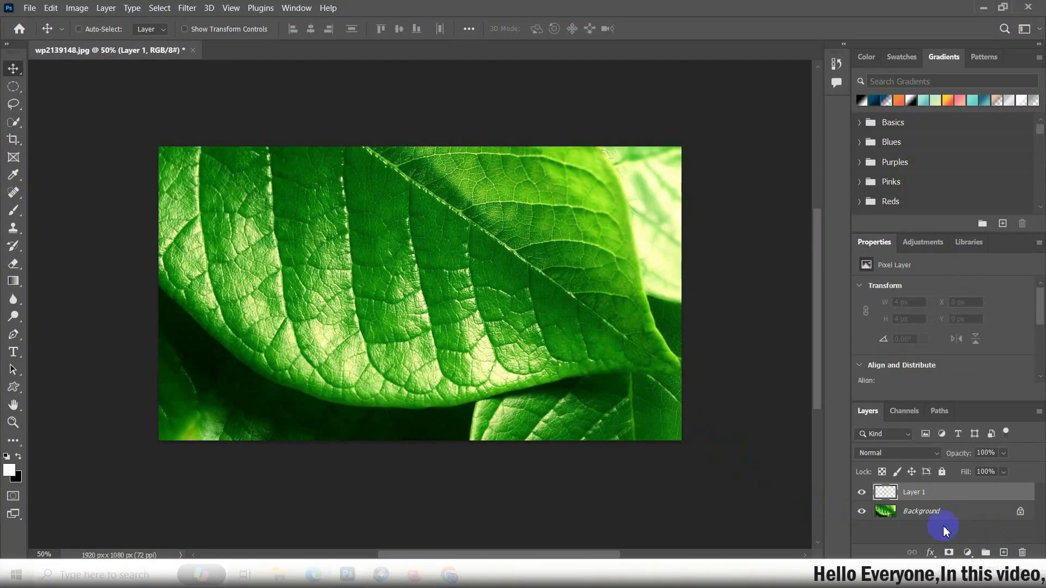
click(13, 86)
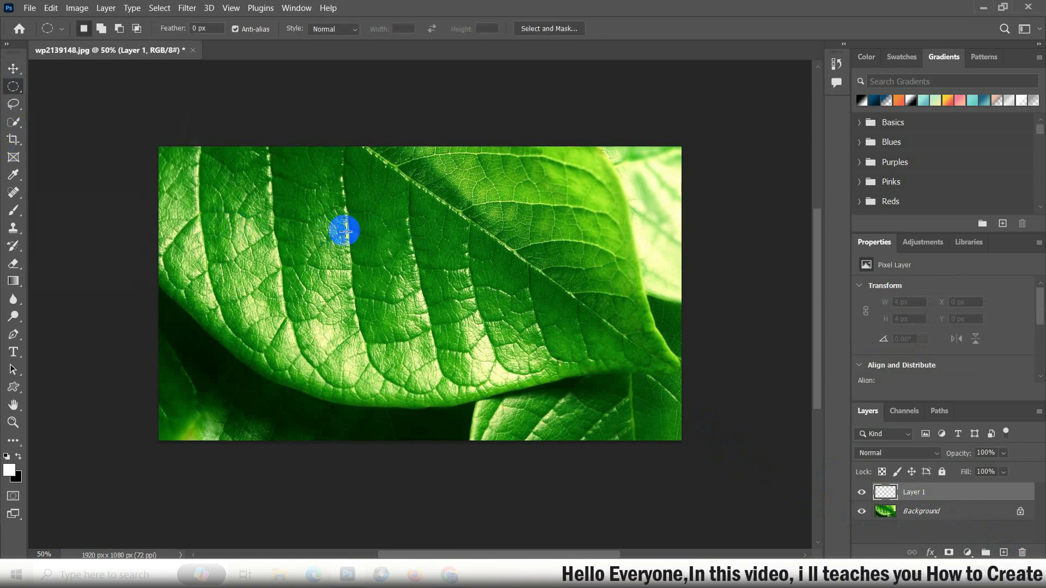
Select a 207 px circle on the leaf's upper-left and choose the Black, White gradient preset.
drag(367, 248, 407, 283)
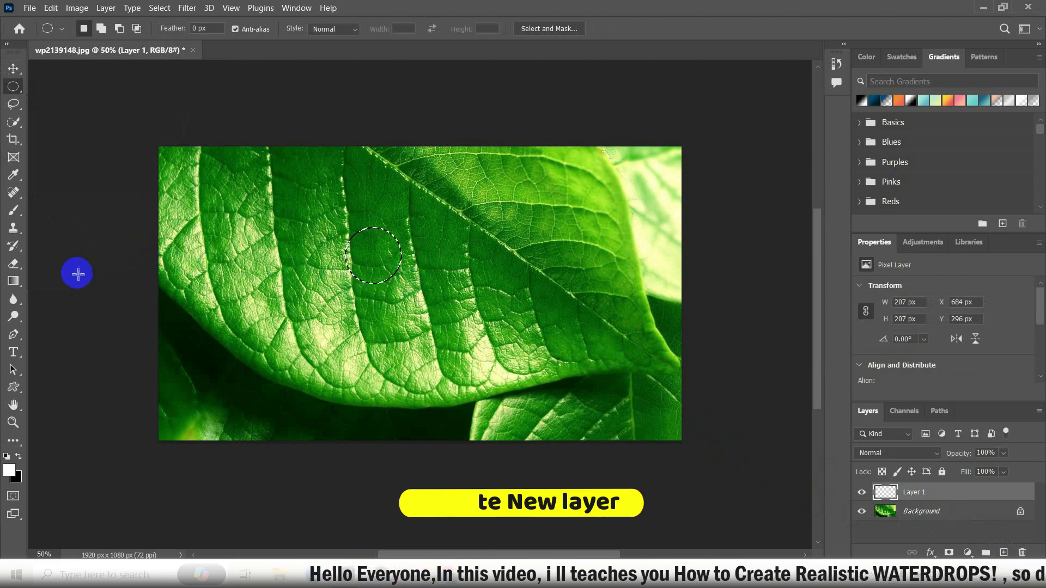
click(12, 281)
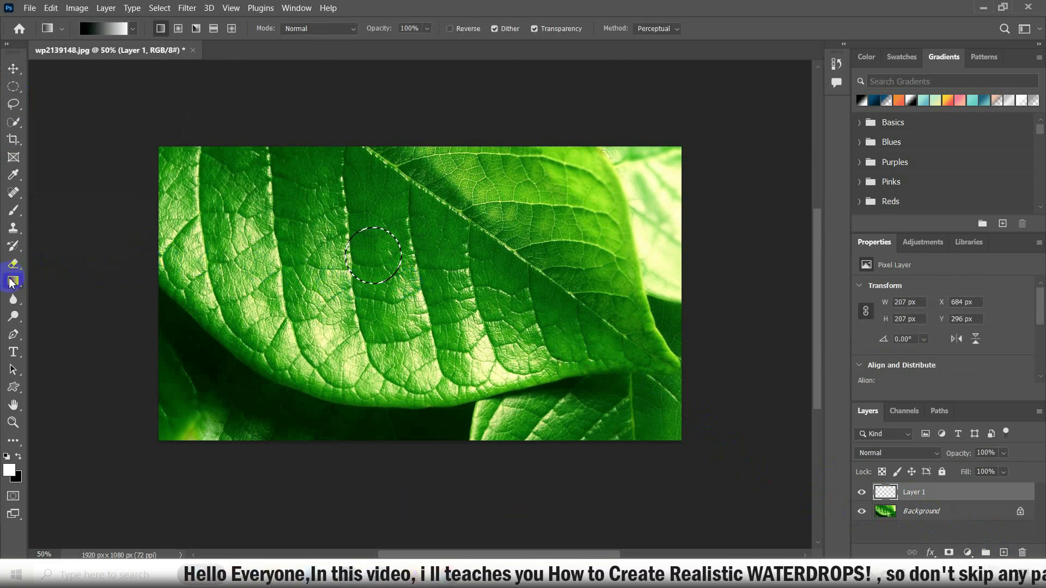
click(99, 28)
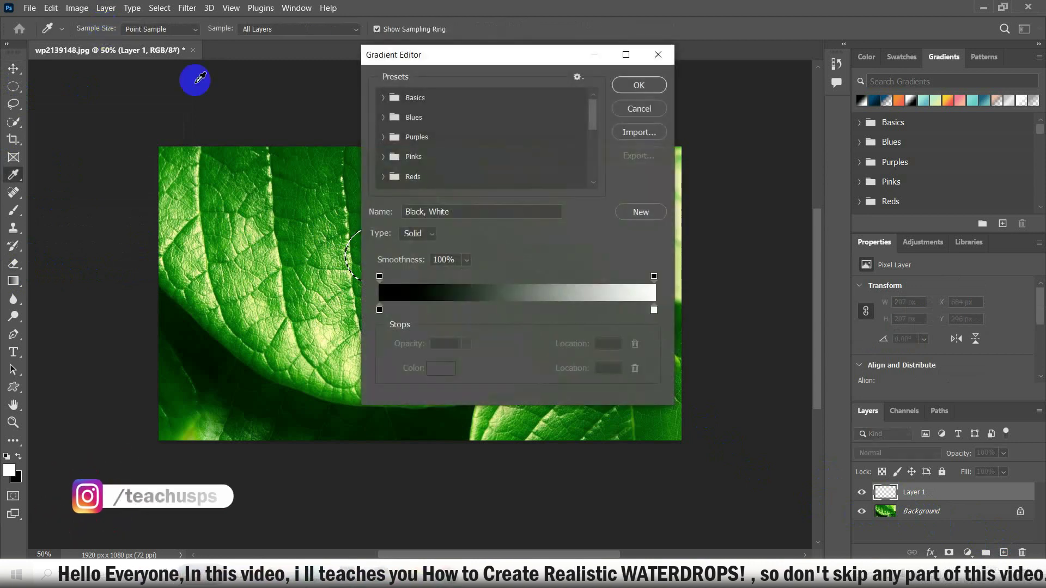
click(382, 101)
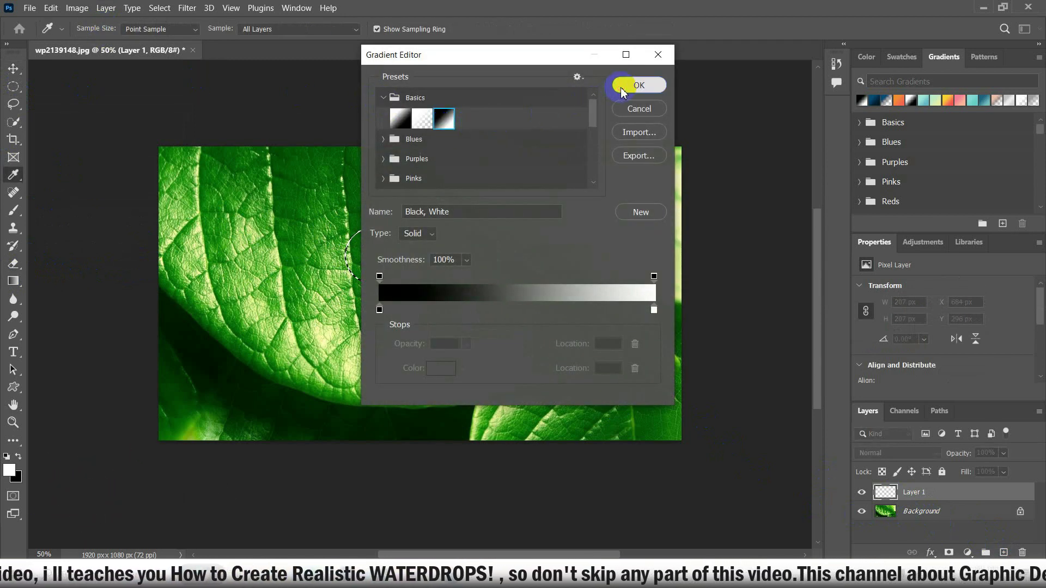
click(637, 85)
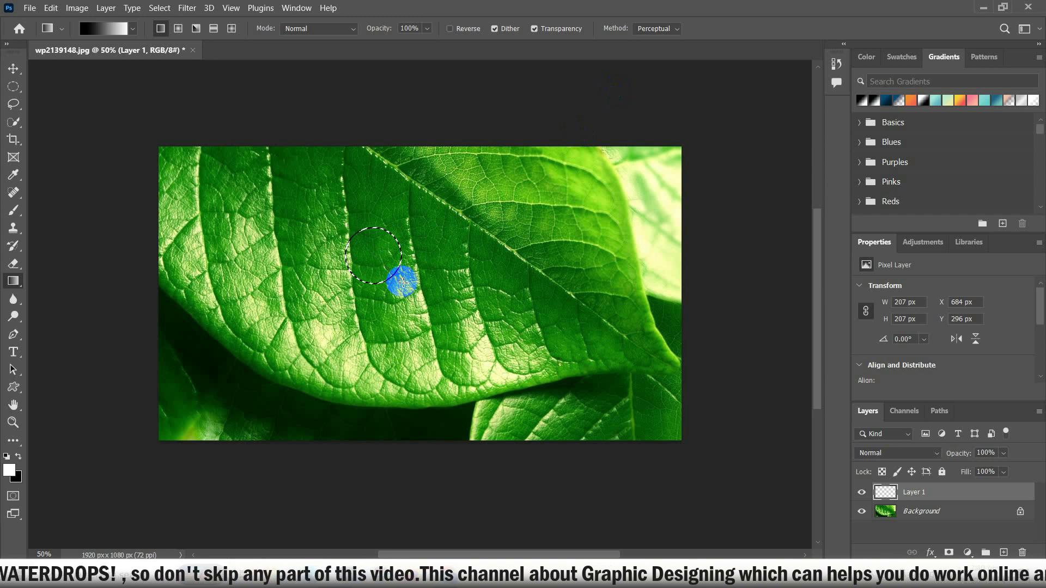
Fill the circle with a diagonal dark-to-light gradient and set the layer to Overlay.
drag(353, 235, 402, 281)
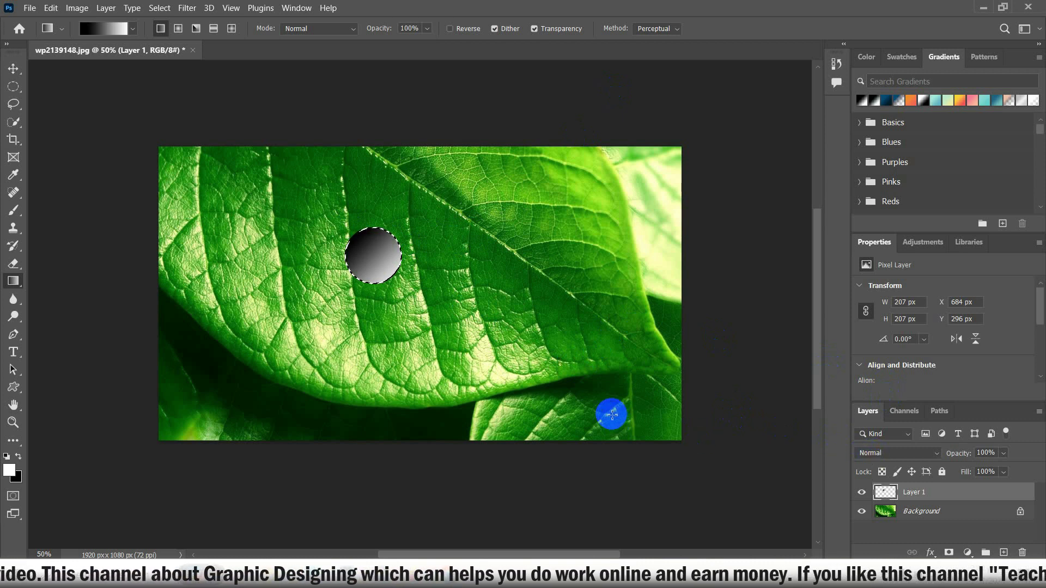
click(896, 453)
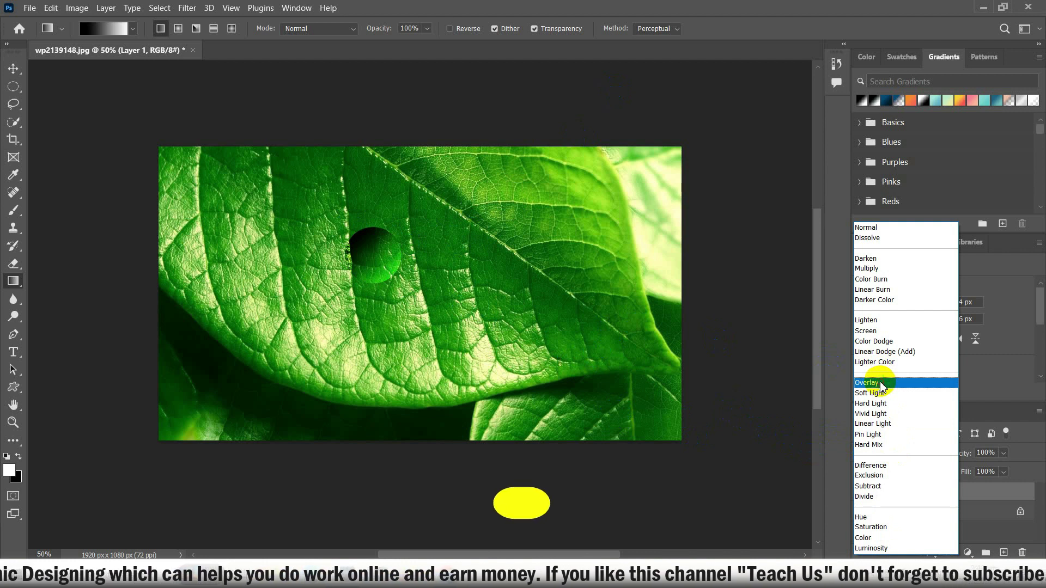
click(883, 384)
Rename Layer 1 to 'Water Drop'.
double_click(929, 495)
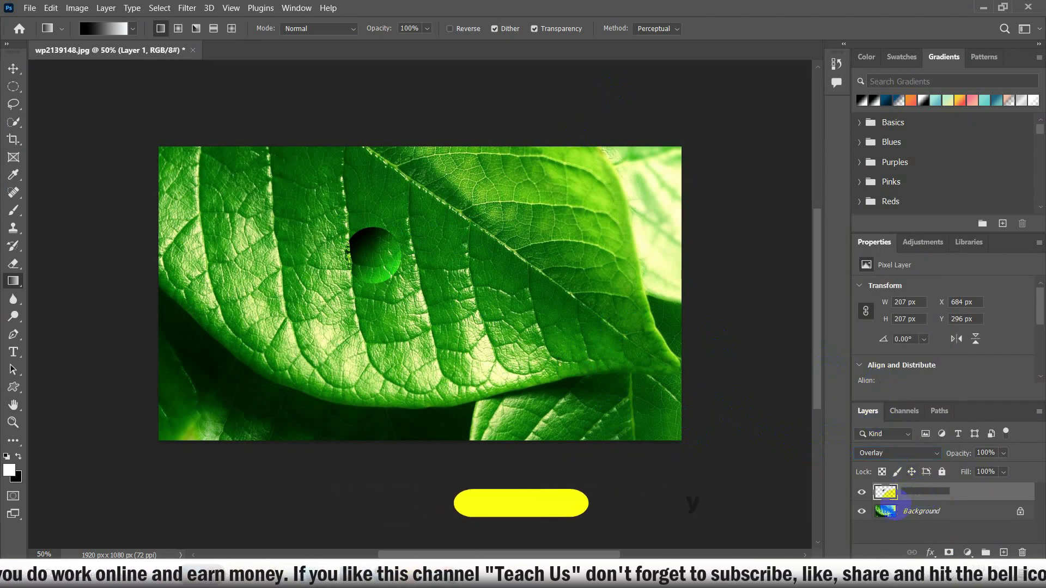
text(Water Drop)
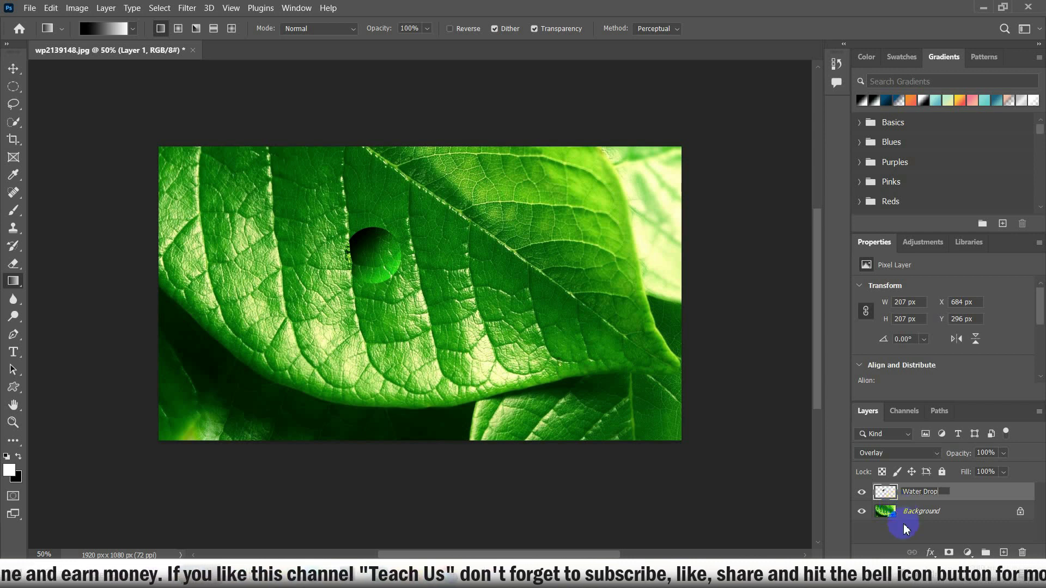
click(946, 529)
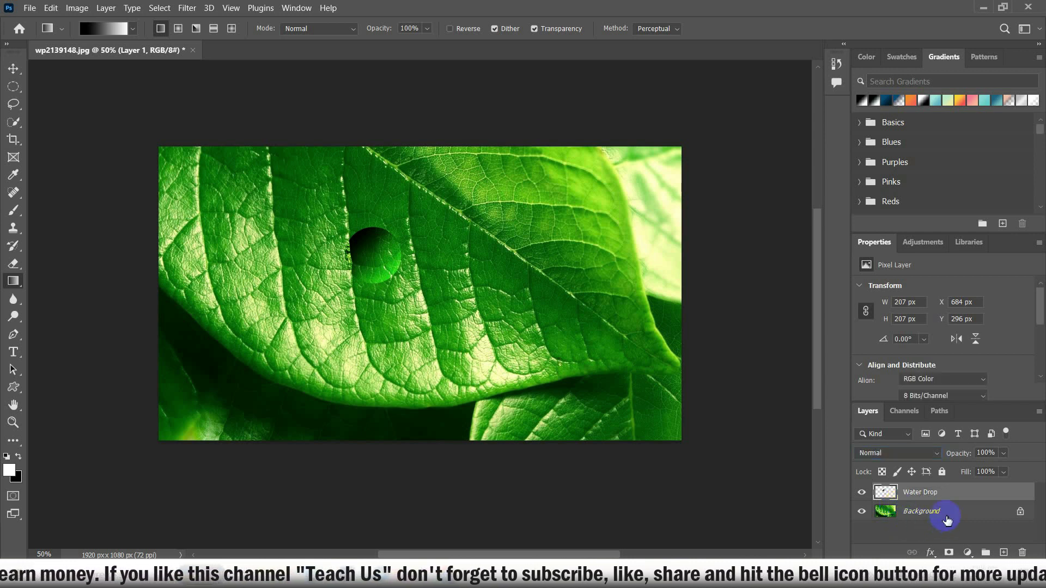
click(969, 498)
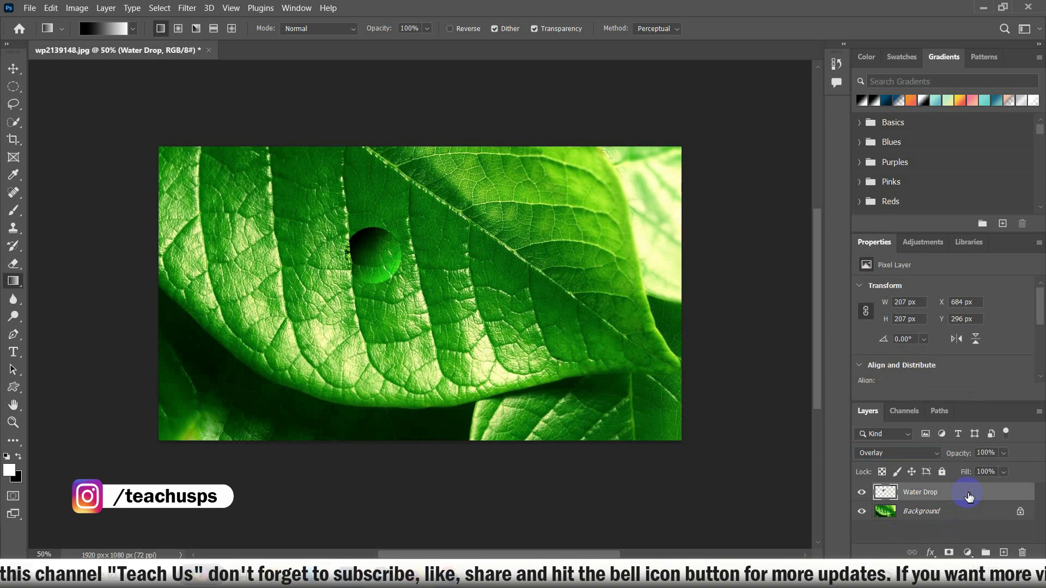
Give Water Drop a 060606 Linear Burn Inner Shadow: 40% opacity, 2 px distance, 0 choke, 5 px size.
double_click(969, 497)
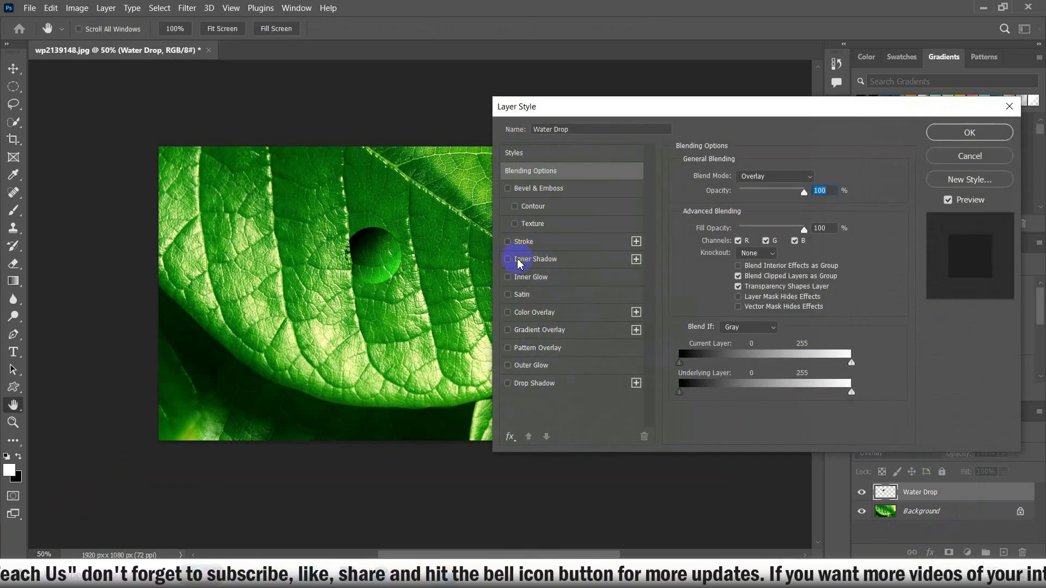
click(508, 260)
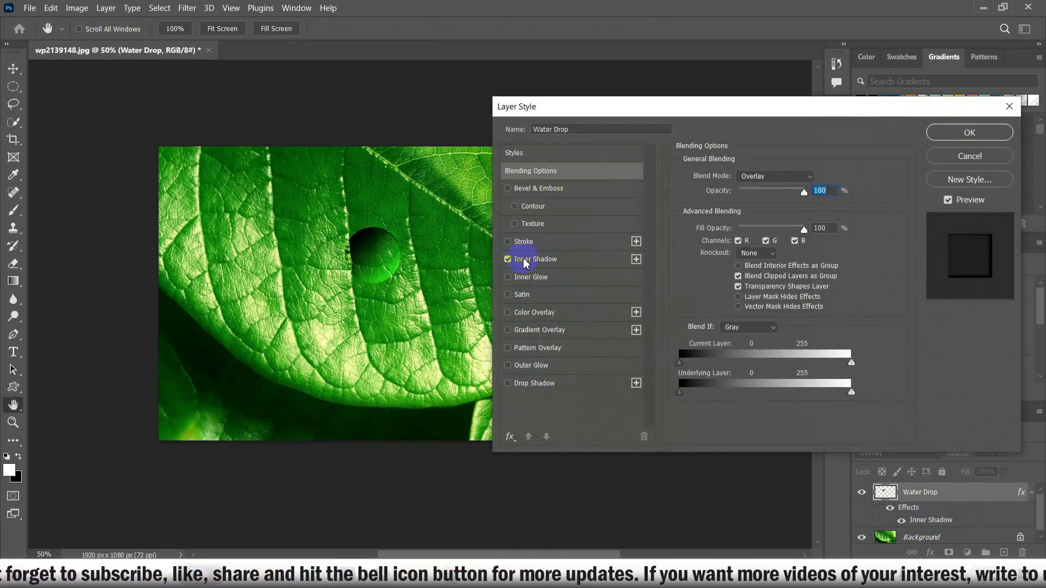
click(527, 260)
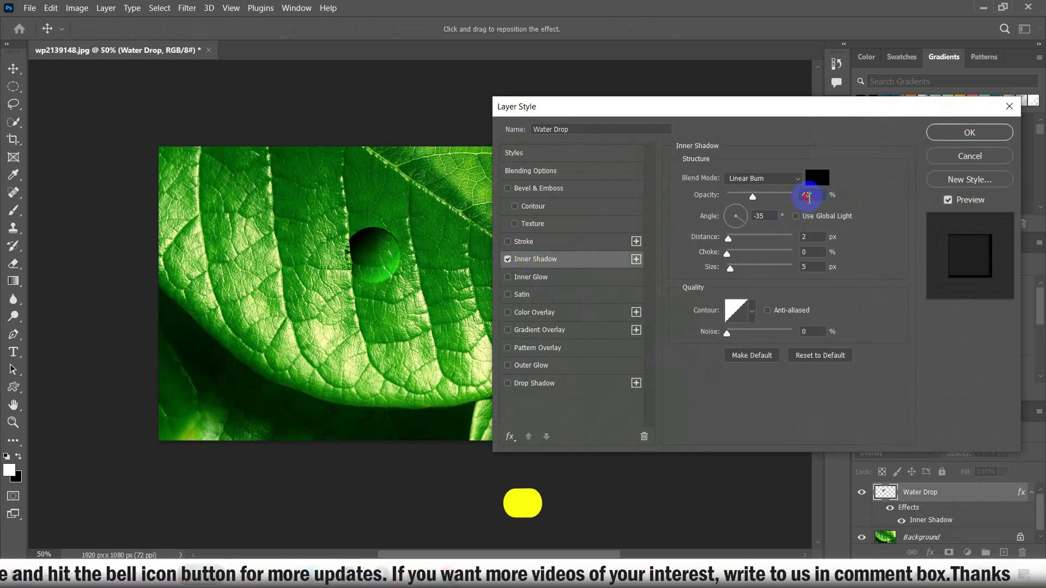
drag(813, 198, 796, 182)
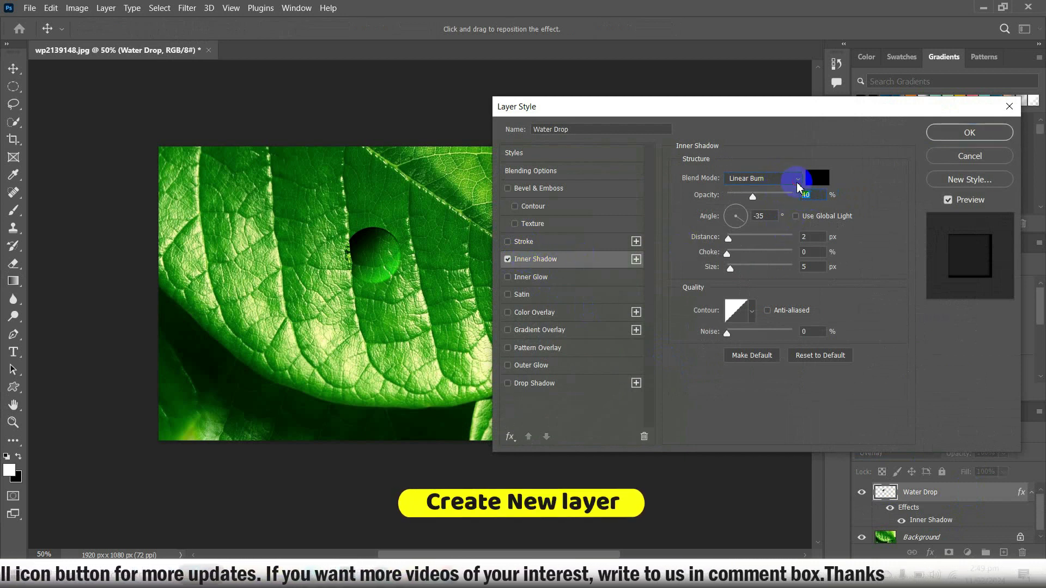
click(797, 182)
click(793, 245)
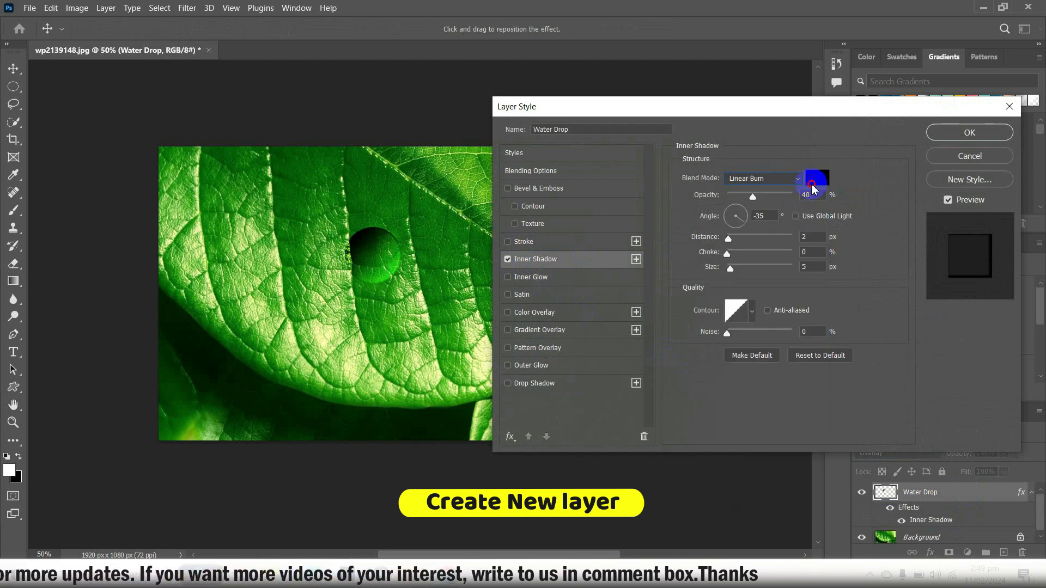
click(816, 178)
click(345, 287)
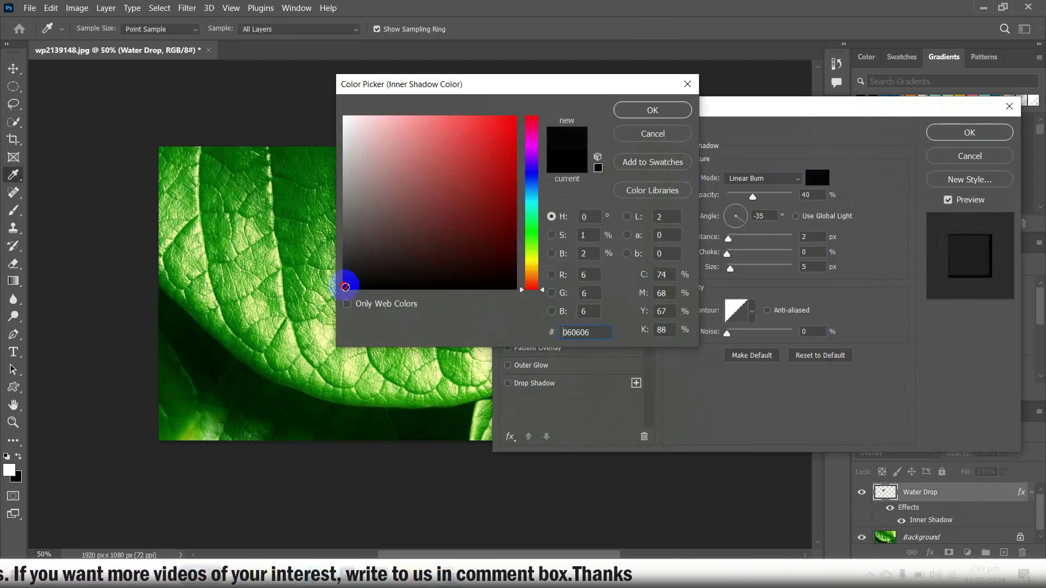
click(653, 110)
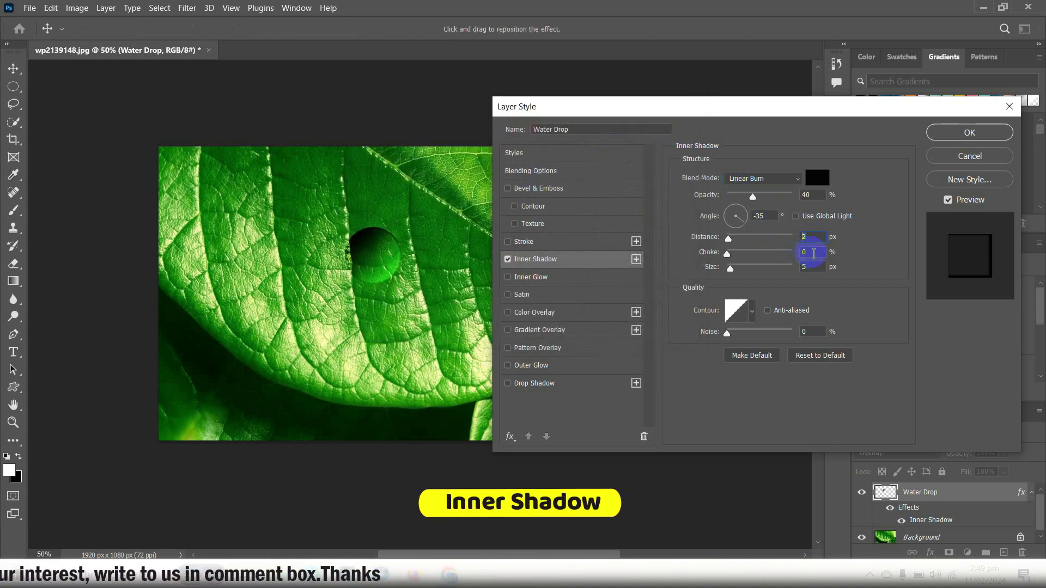
click(816, 268)
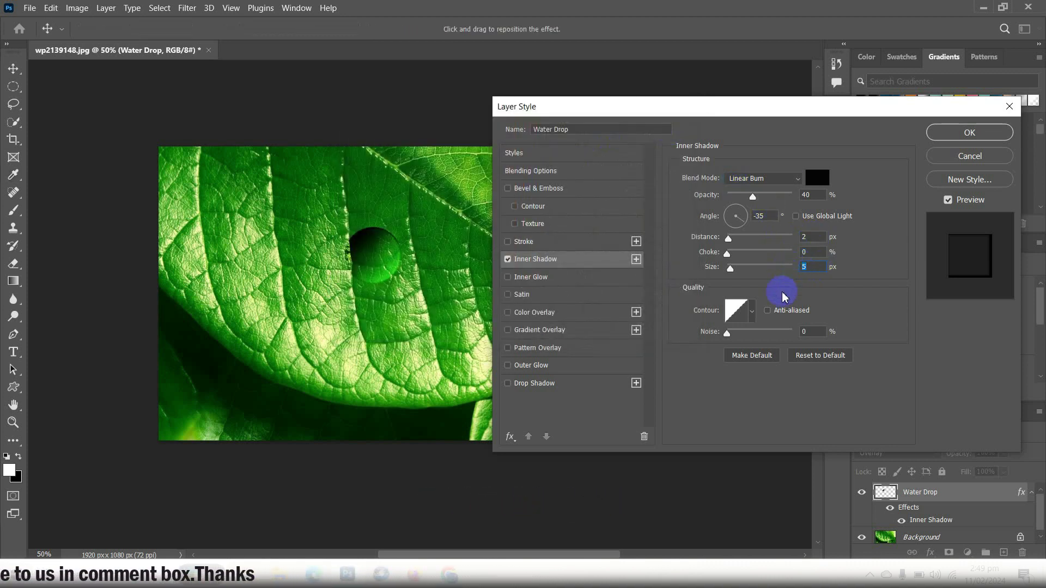
Add a Linear Burn Drop Shadow at 20% opacity, 130°, 15 px distance, 14 px size.
click(526, 385)
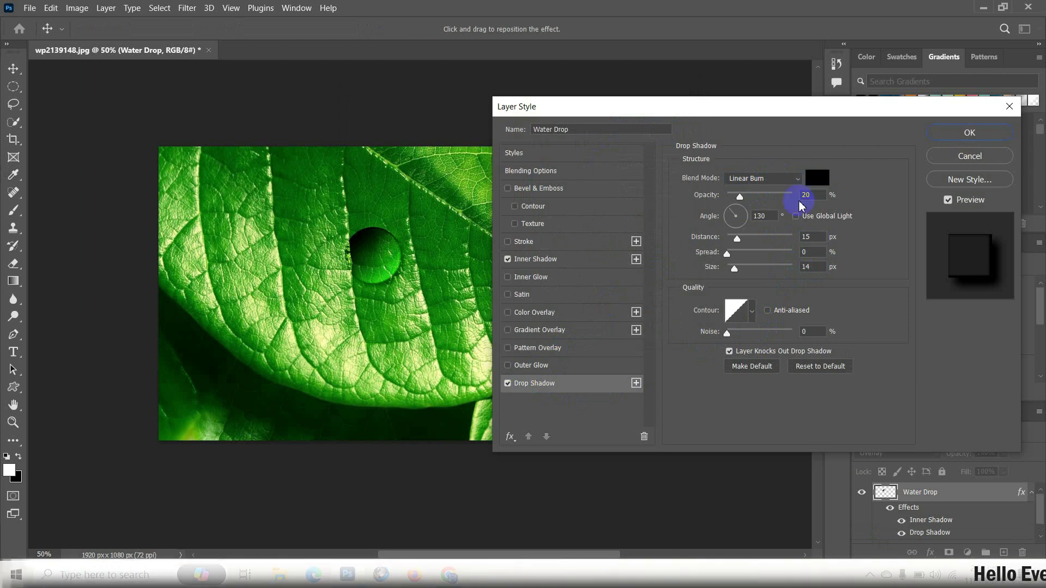
drag(769, 216, 751, 219)
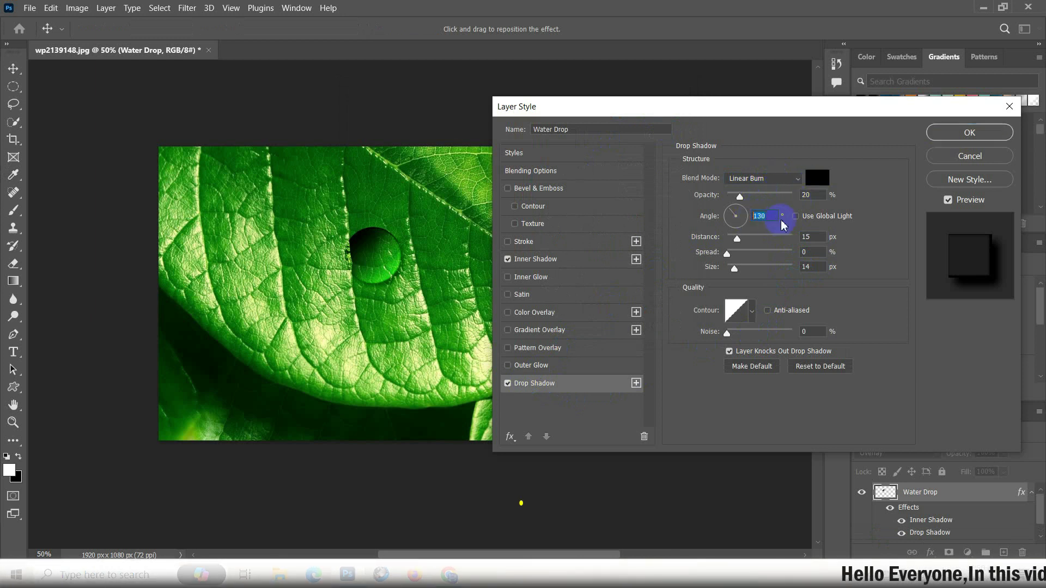
double_click(808, 237)
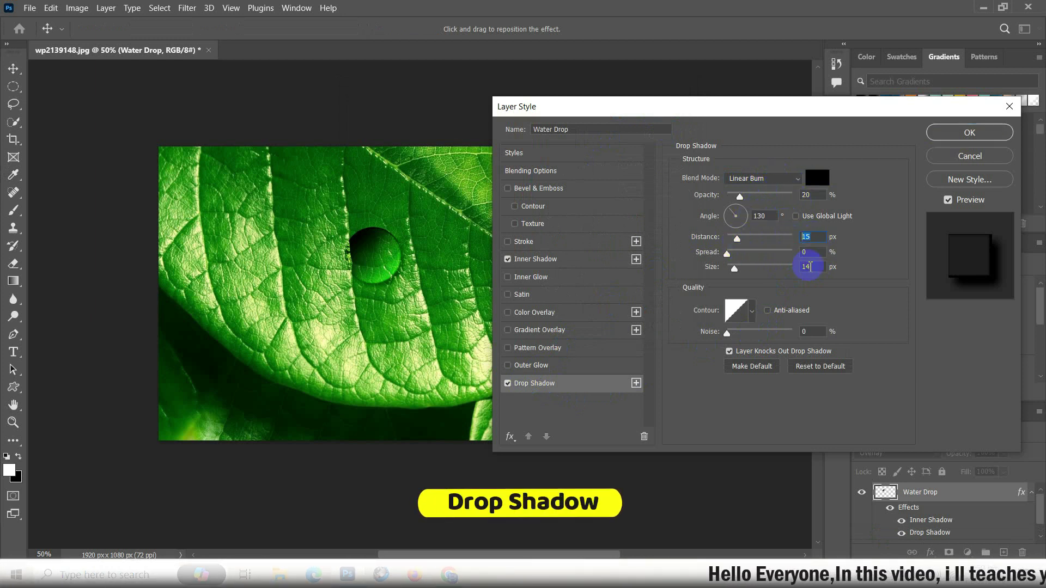
double_click(799, 268)
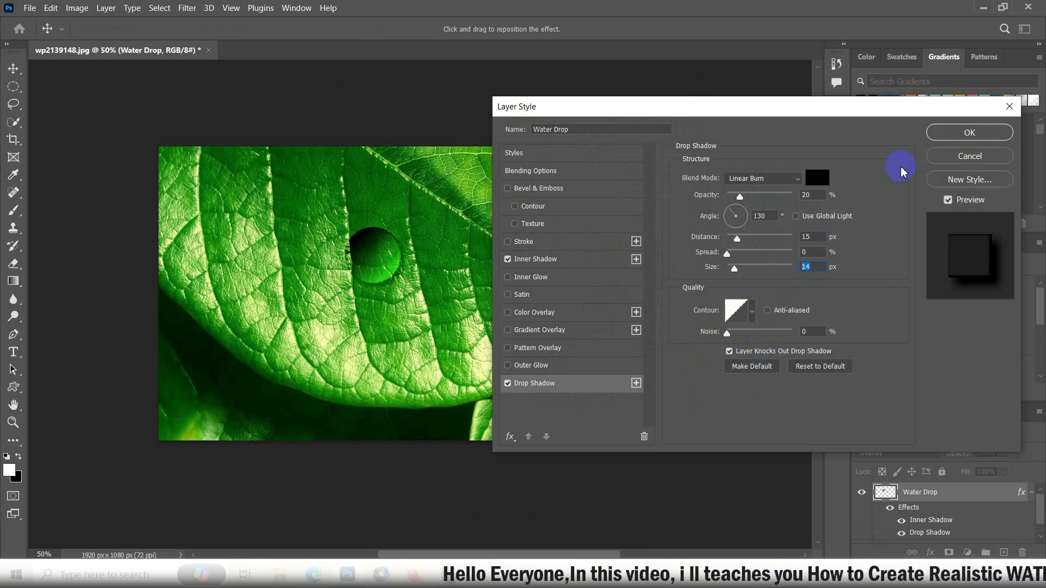
click(962, 135)
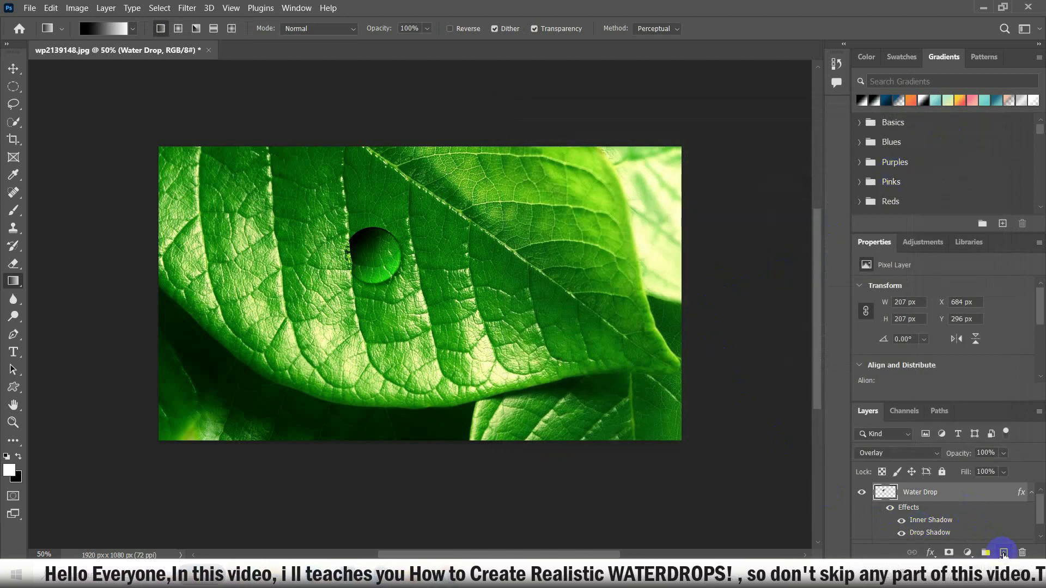
Add a new layer named Highlights above Water Drop.
click(1004, 554)
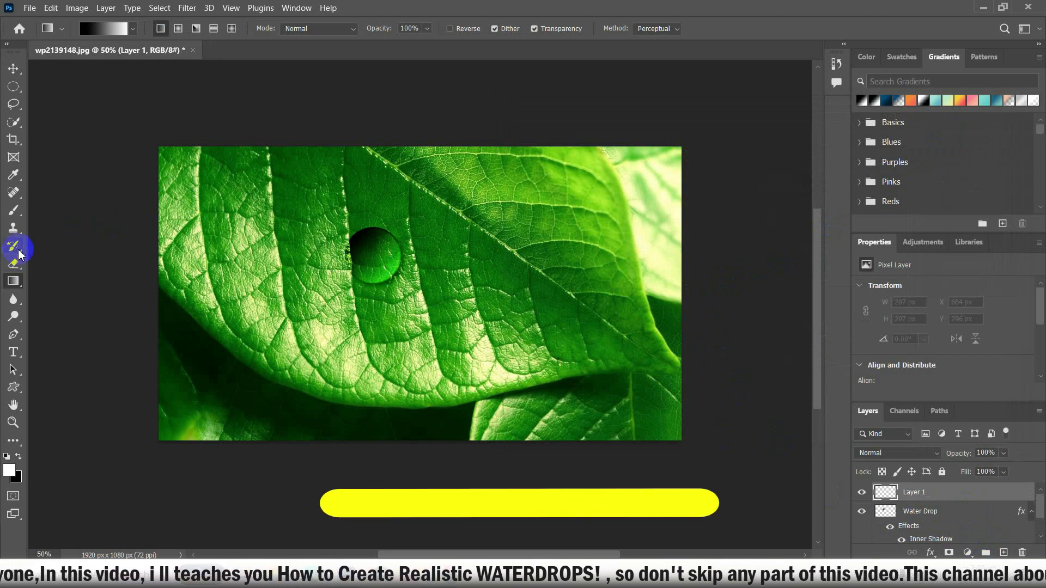
click(15, 210)
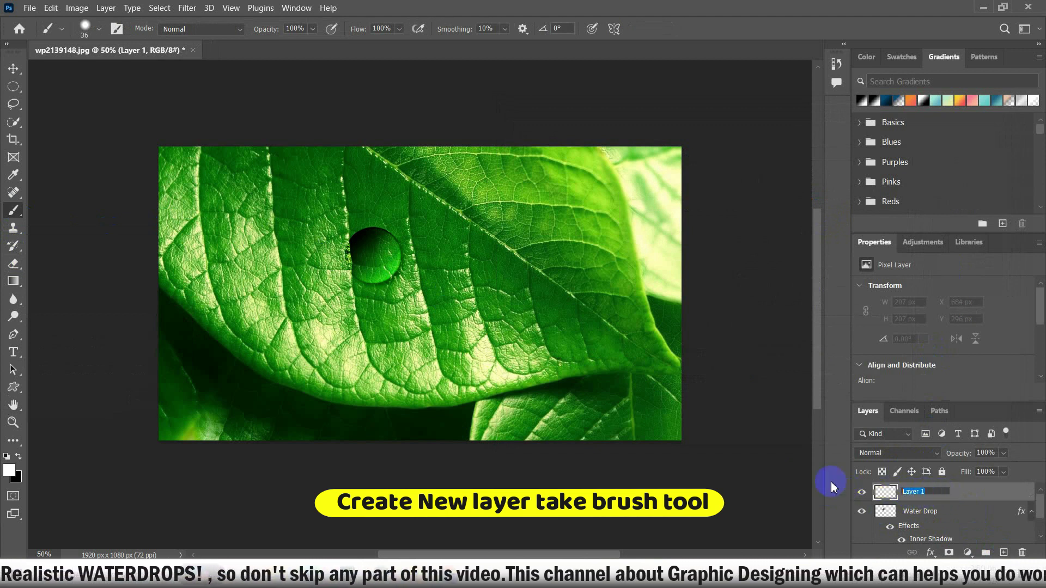
text(Highlights)
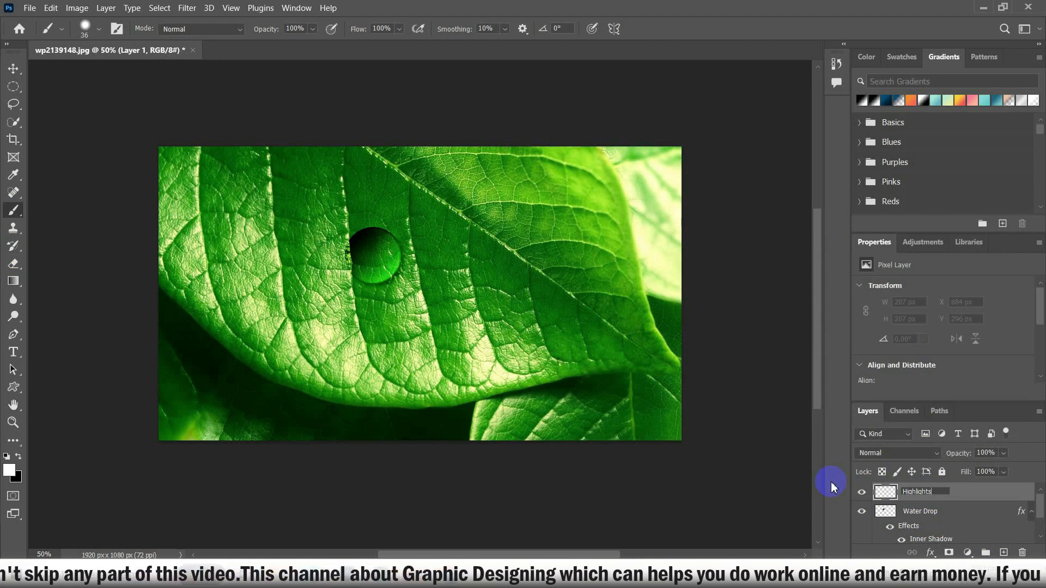
click(13, 211)
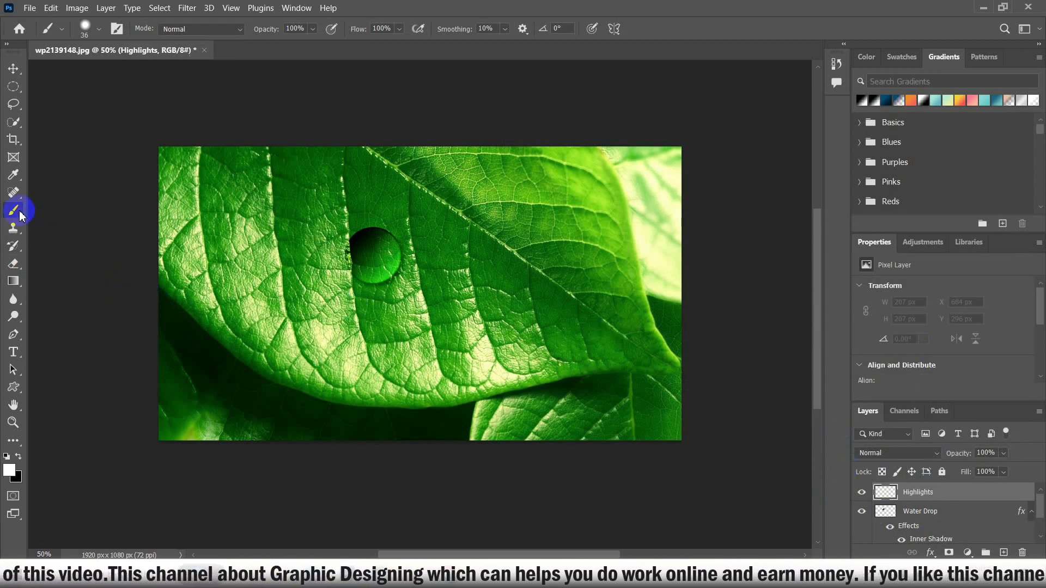
Paint a small white highlight dot on the droplet with a 14 px brush.
click(100, 37)
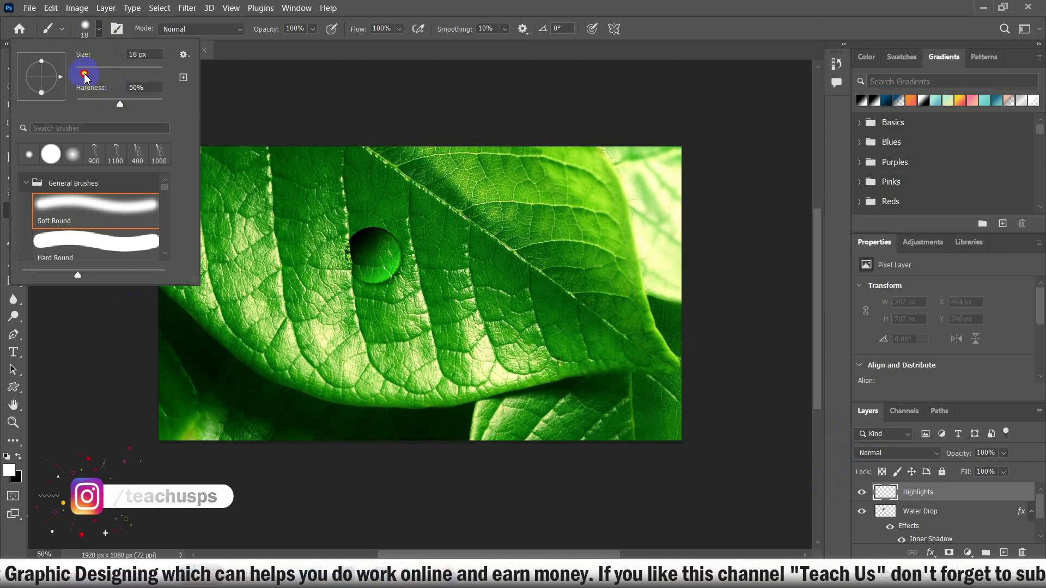
drag(86, 73, 82, 73)
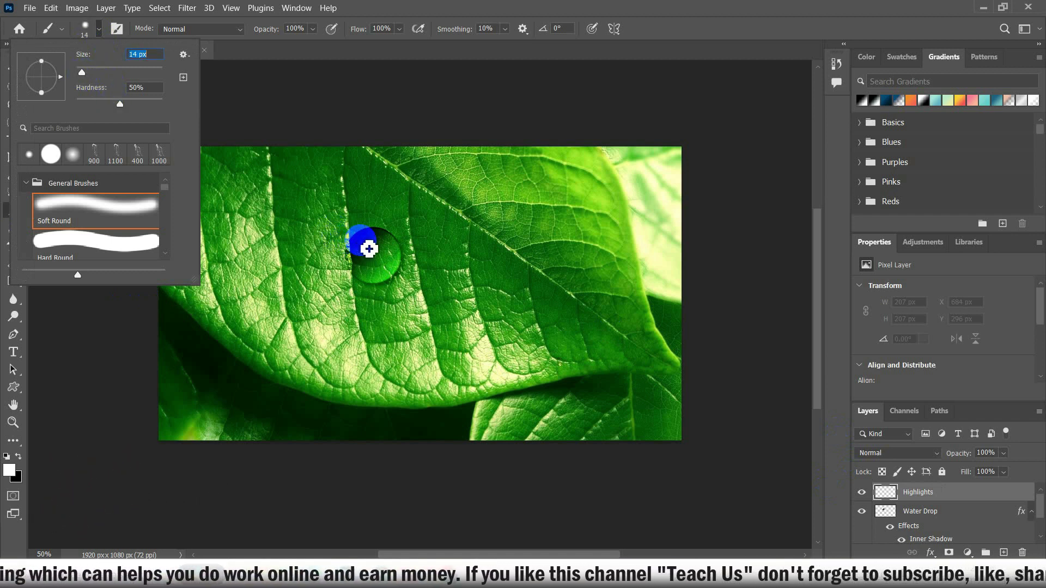
click(363, 242)
click(364, 242)
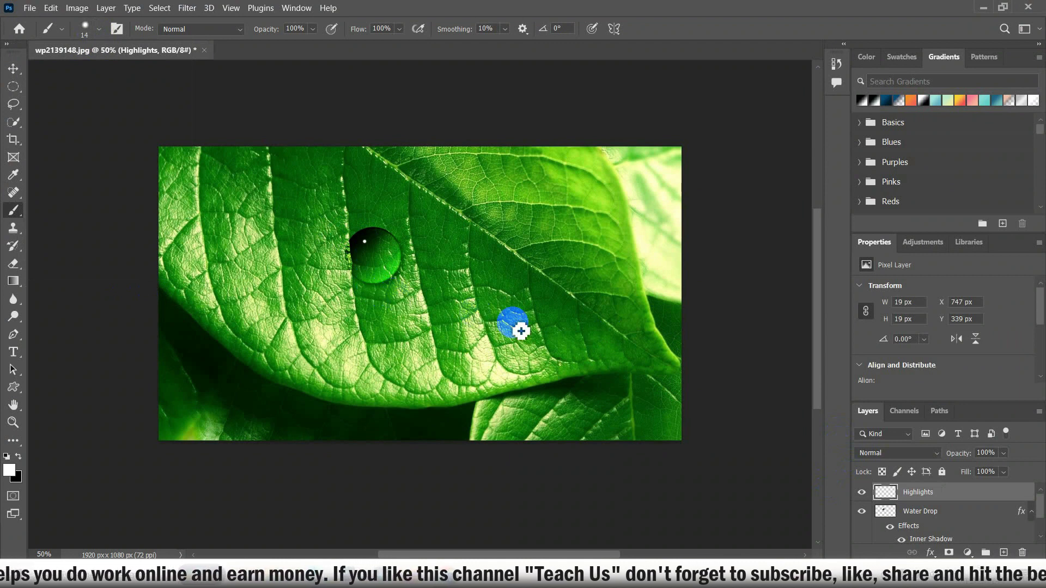
Group Water Drop and Highlights into Group 1, then add a half-size copy beside the first drop.
shift+click(925, 517)
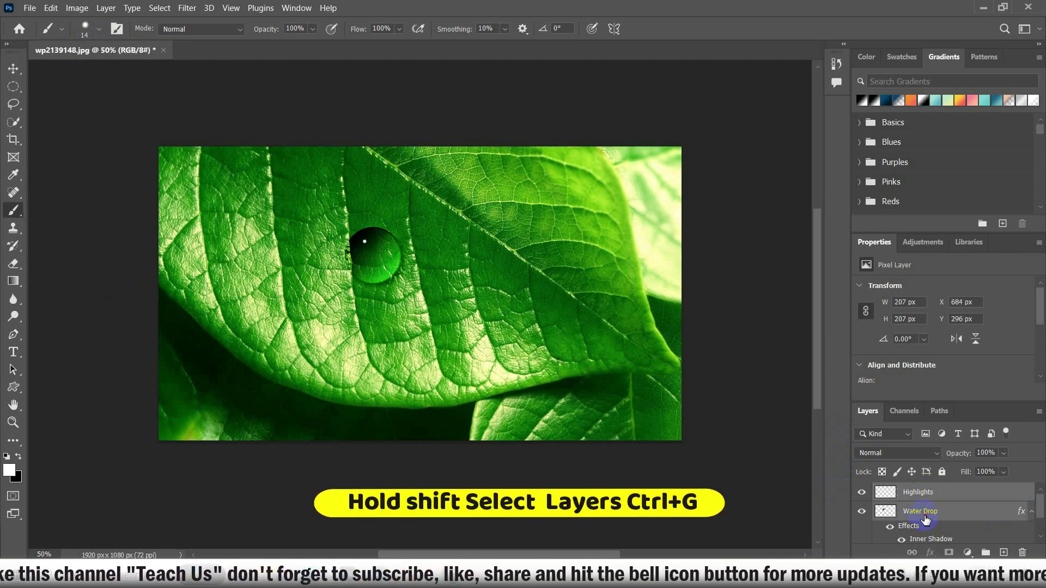
key(ctrl+g)
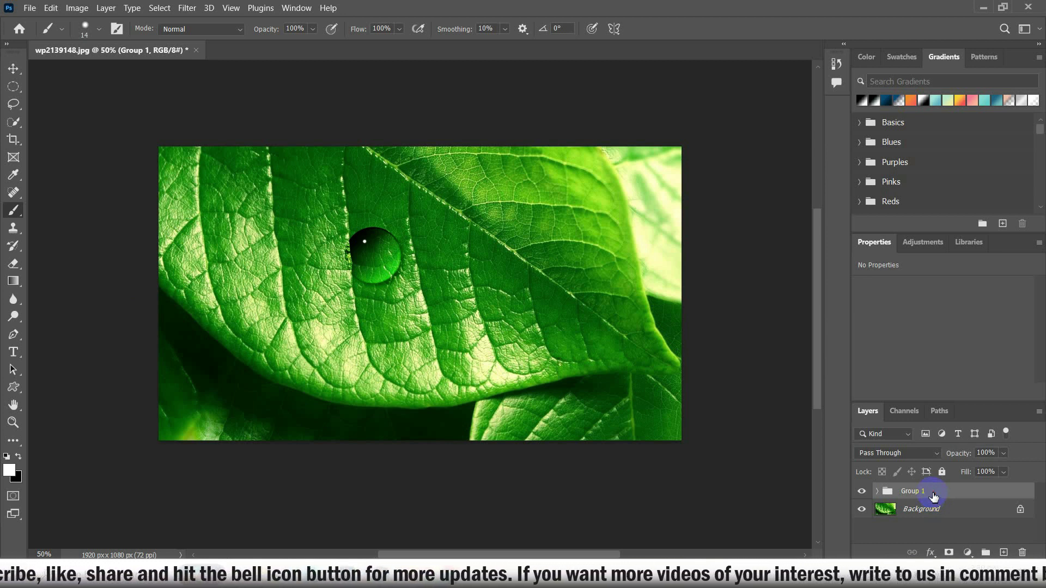
key(ctrl+j)
click(13, 68)
drag(362, 253, 424, 294)
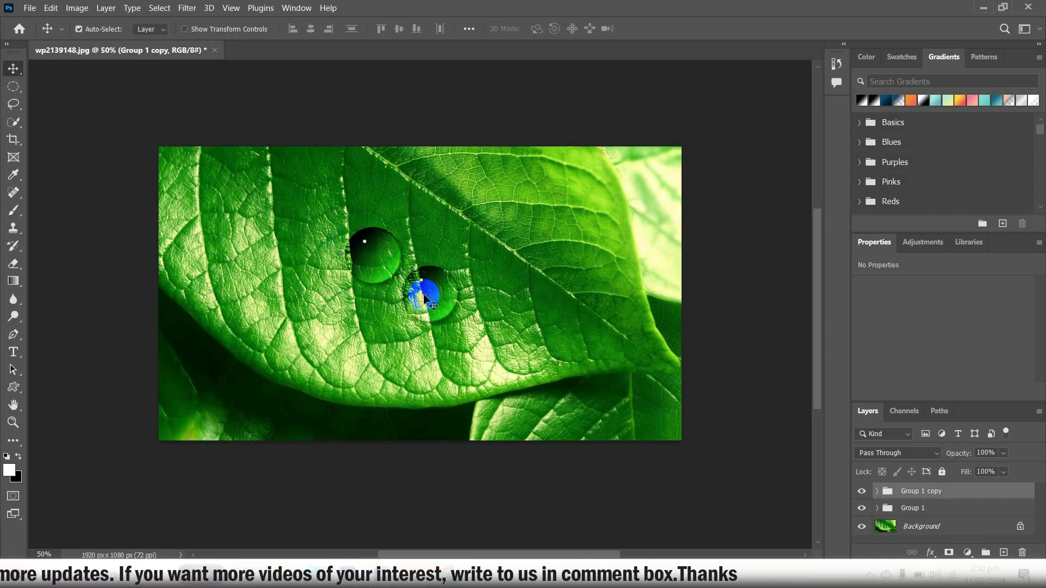
key(ctrl+t)
mouse_move(450, 321)
mouse_down()
mouse_move(423, 297)
mouse_move(420, 229)
mouse_move(411, 223)
mouse_up()
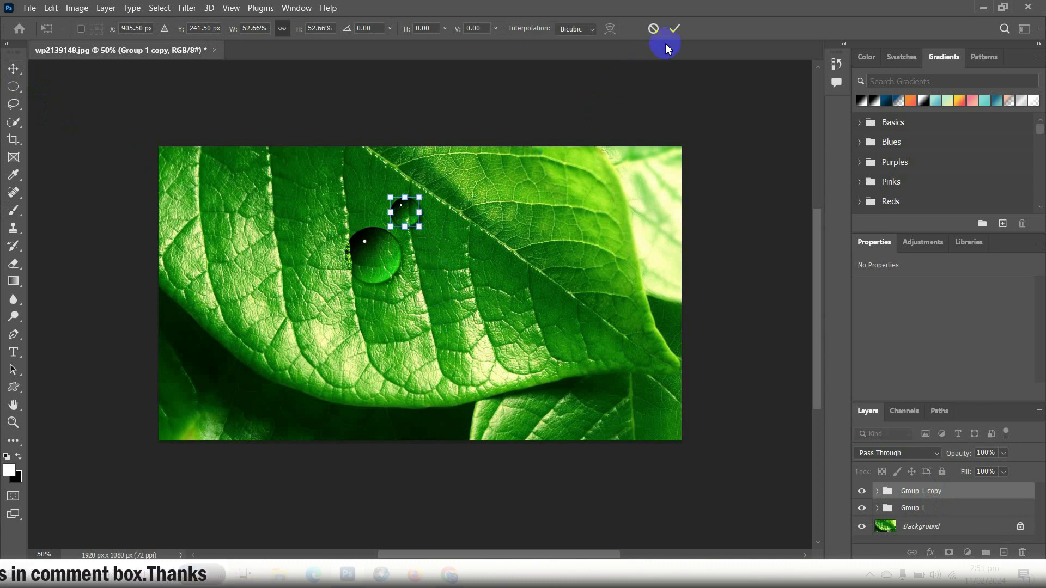
click(675, 30)
mouse_move(404, 221)
mouse_down()
mouse_move(203, 129)
mouse_move(479, 227)
mouse_move(410, 218)
mouse_move(463, 313)
mouse_move(494, 326)
mouse_move(470, 264)
mouse_up()
Add a third droplet copy enlarged to about 180% and select its Water Drop layer.
key(ctrl+j)
key(ctrl+t)
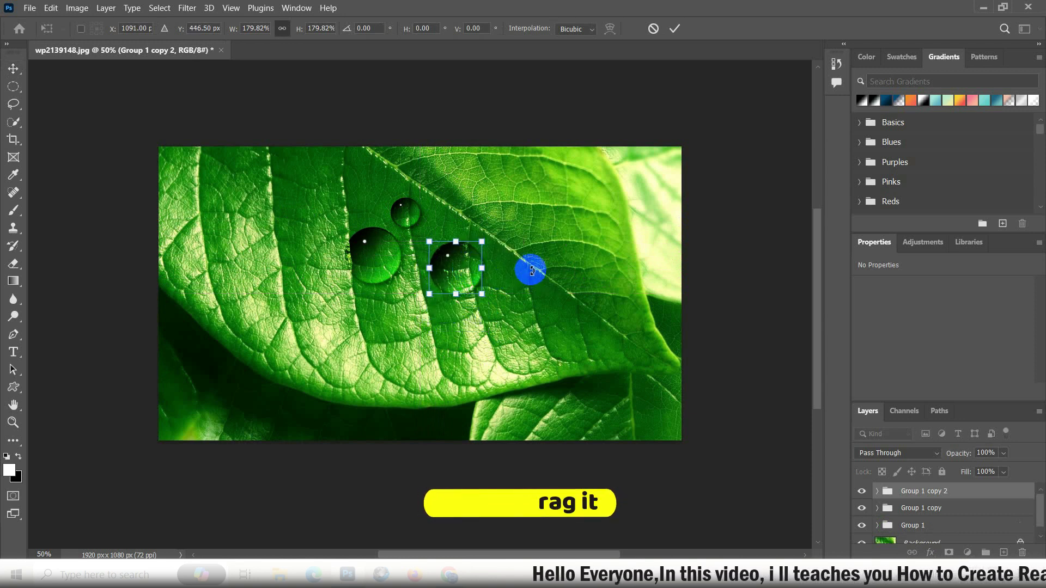
click(674, 30)
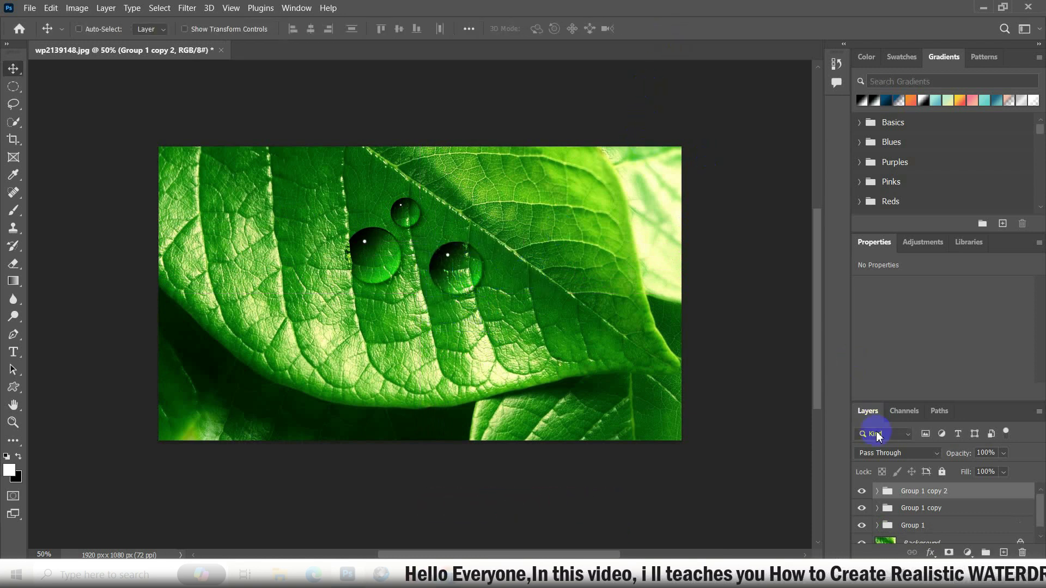
click(878, 492)
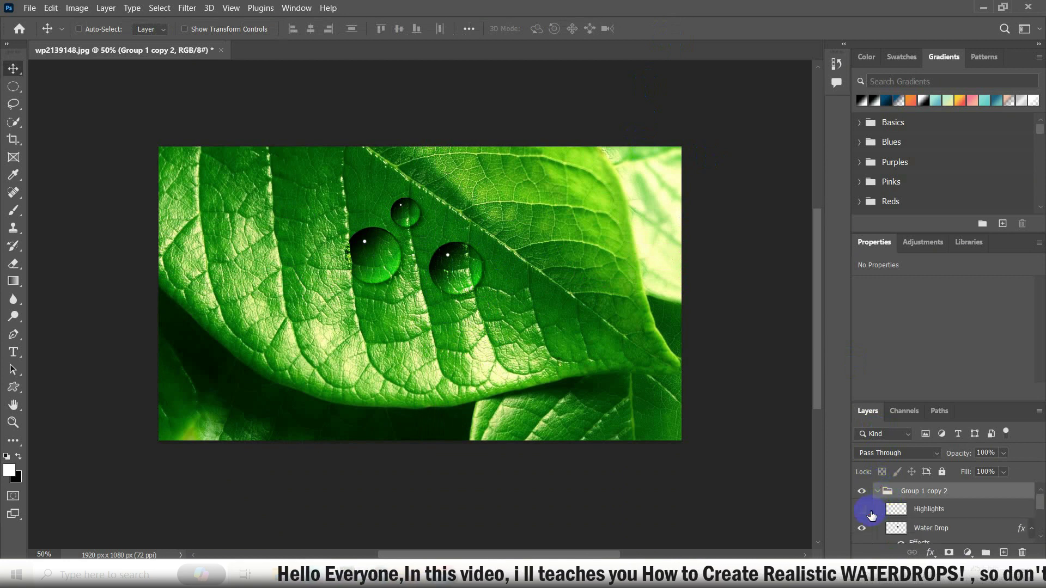
click(943, 532)
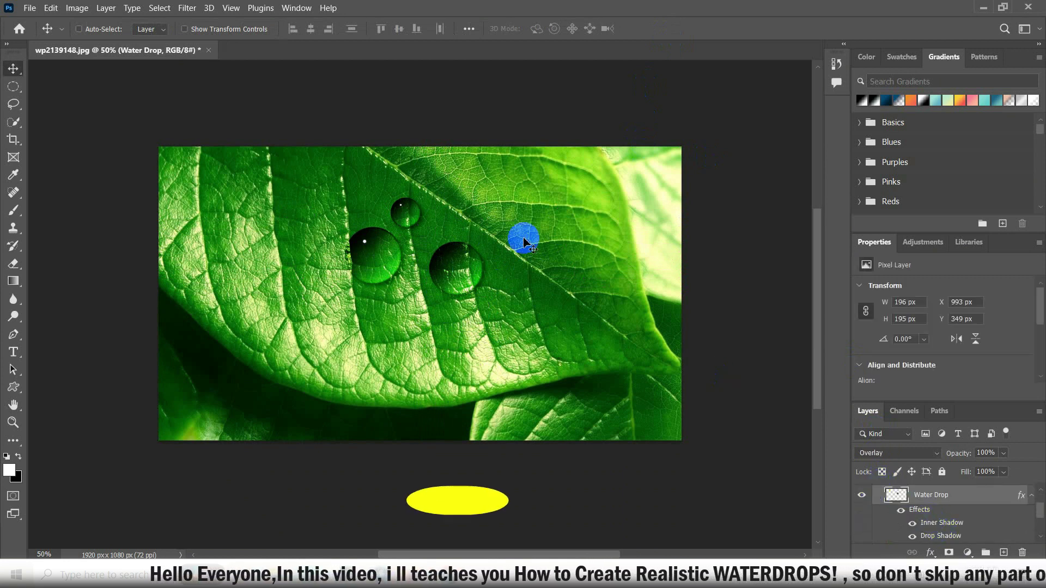
click(186, 8)
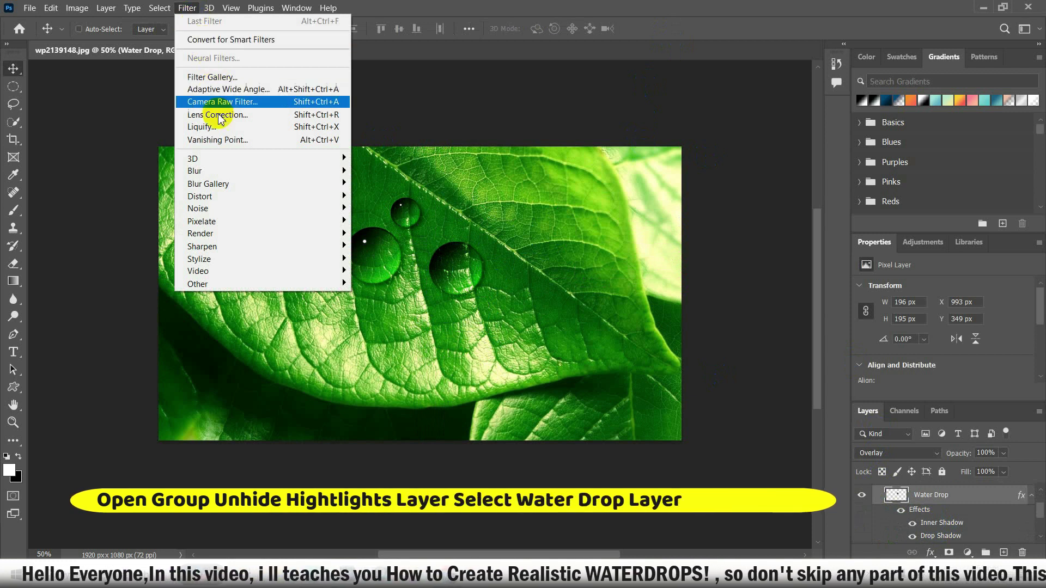
Liquify the largest drop with a smaller Forward Warp brush, pulling an upward-curving teardrop tail.
click(202, 126)
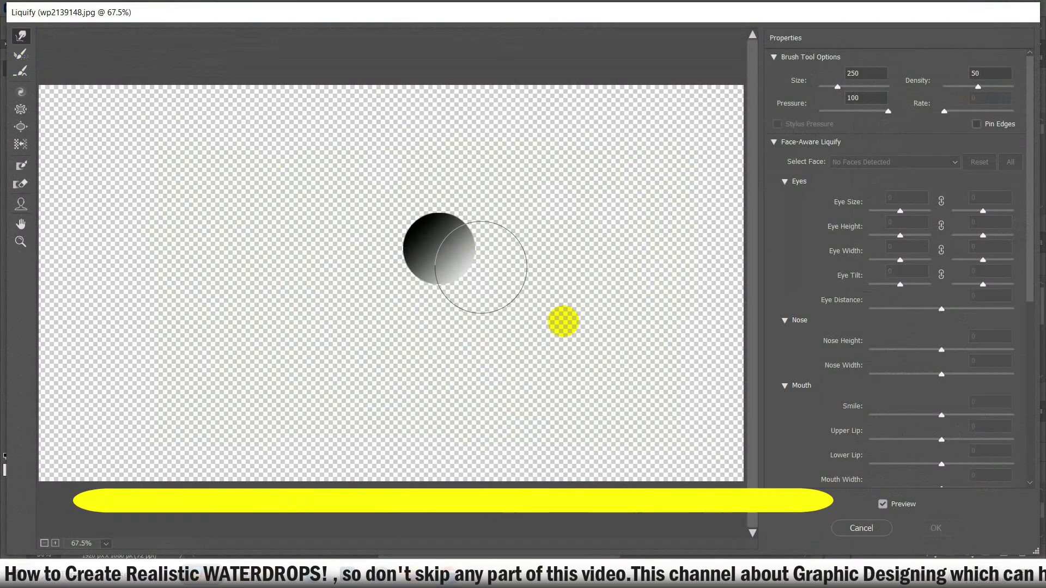
key(bracketleft)
key(bracketleft)
key(bracketleft)
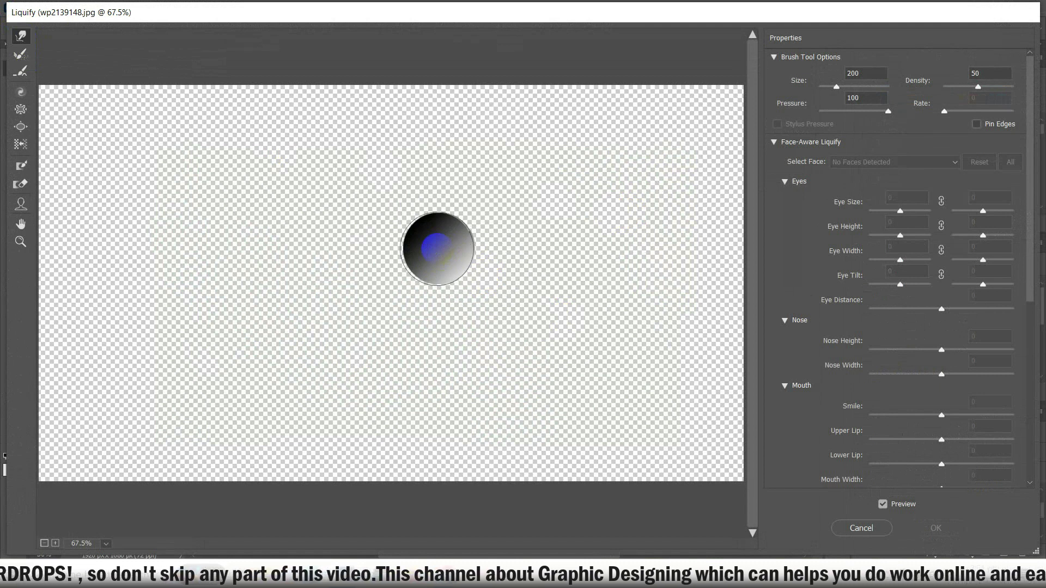
drag(448, 247, 474, 136)
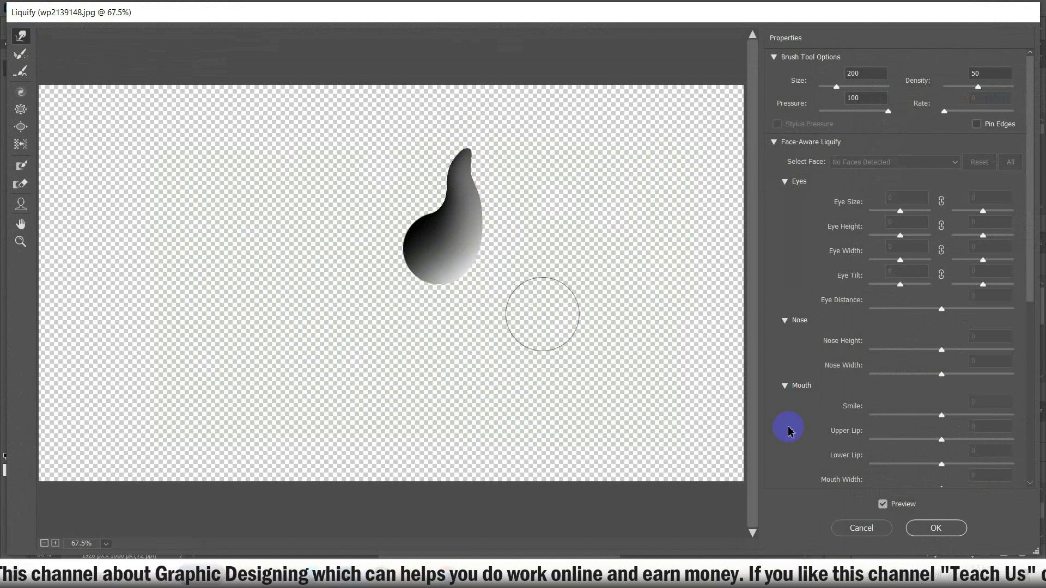
click(933, 529)
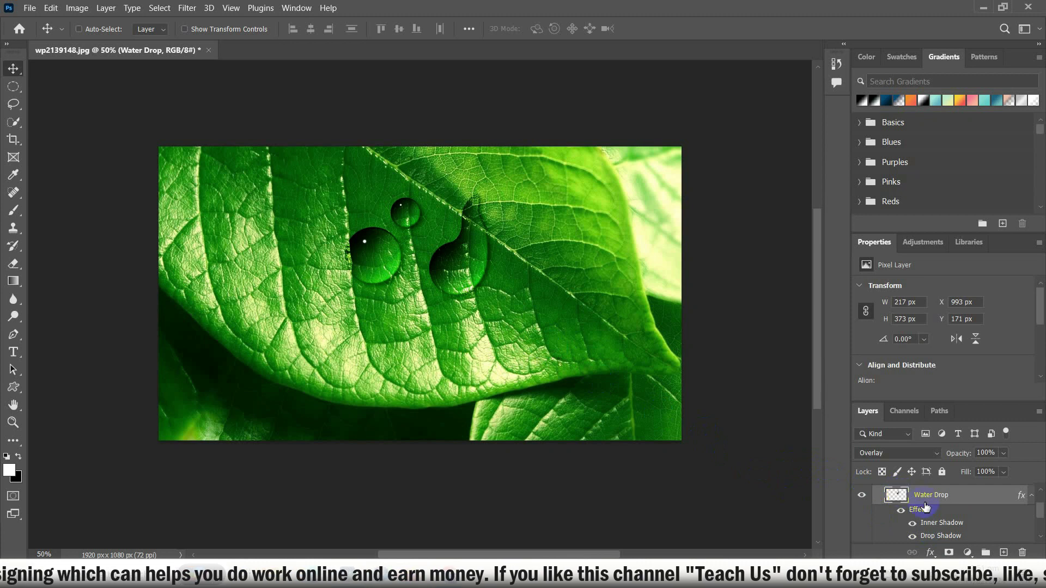
Rotate the teardrop group about 129° and move it to the leaf's top-left corner.
scroll(927, 507, up, 2)
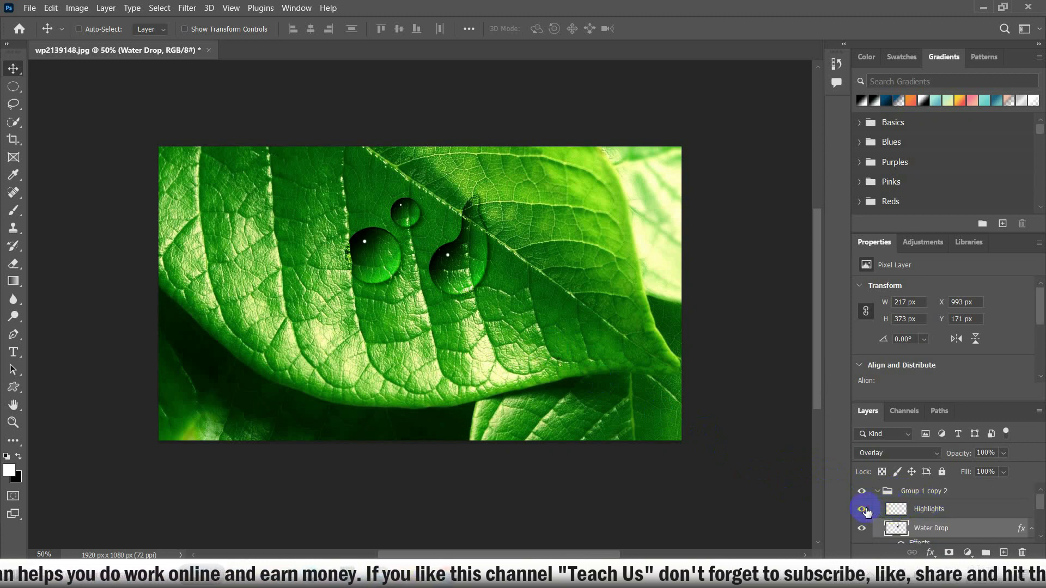
drag(893, 515, 888, 507)
click(881, 494)
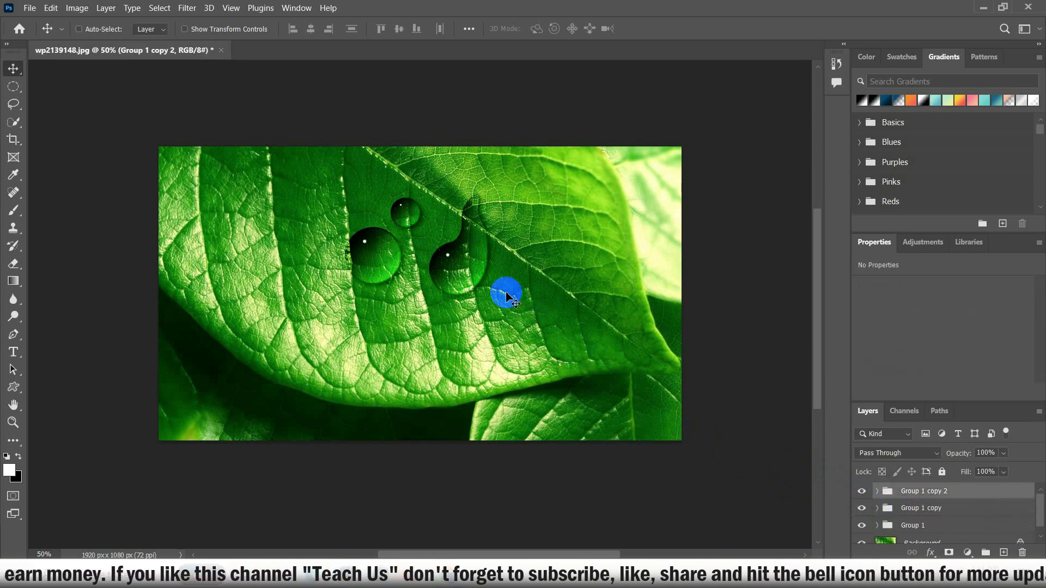
key(ctrl+t)
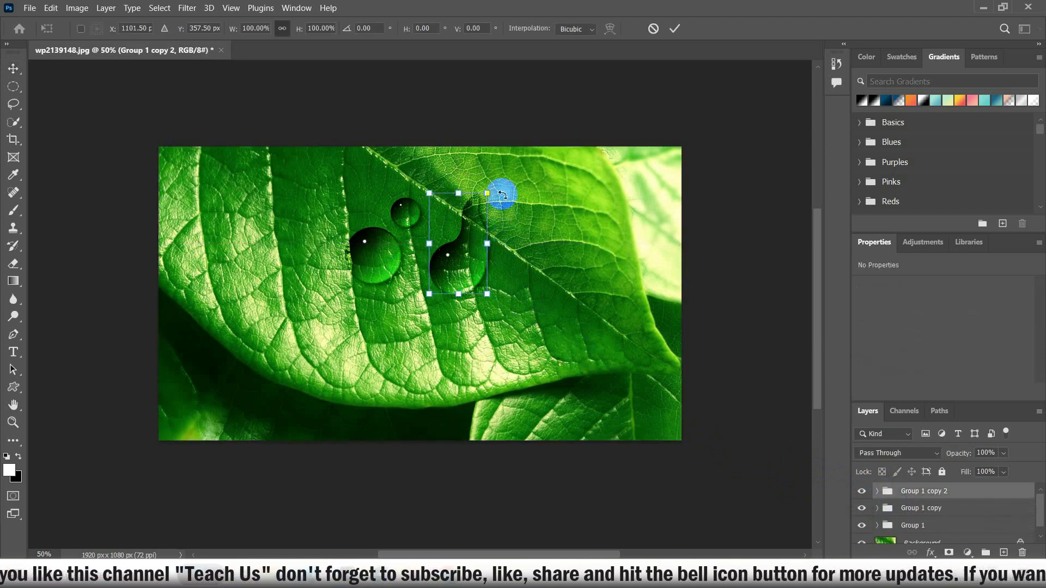
mouse_move(500, 182)
mouse_down()
mouse_move(500, 318)
mouse_move(473, 323)
mouse_up()
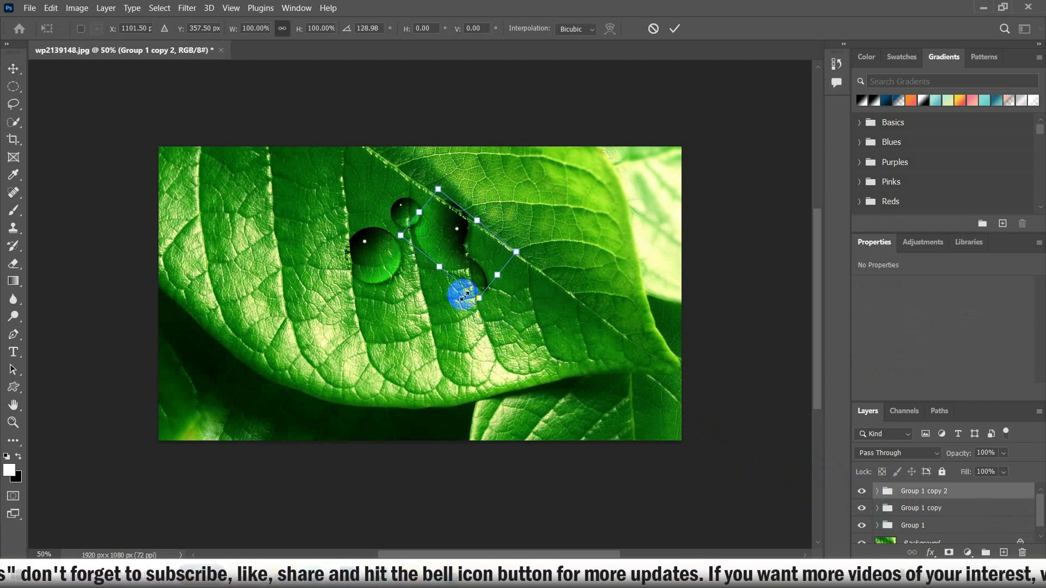
mouse_move(444, 249)
mouse_down()
mouse_move(174, 179)
mouse_move(181, 189)
mouse_up()
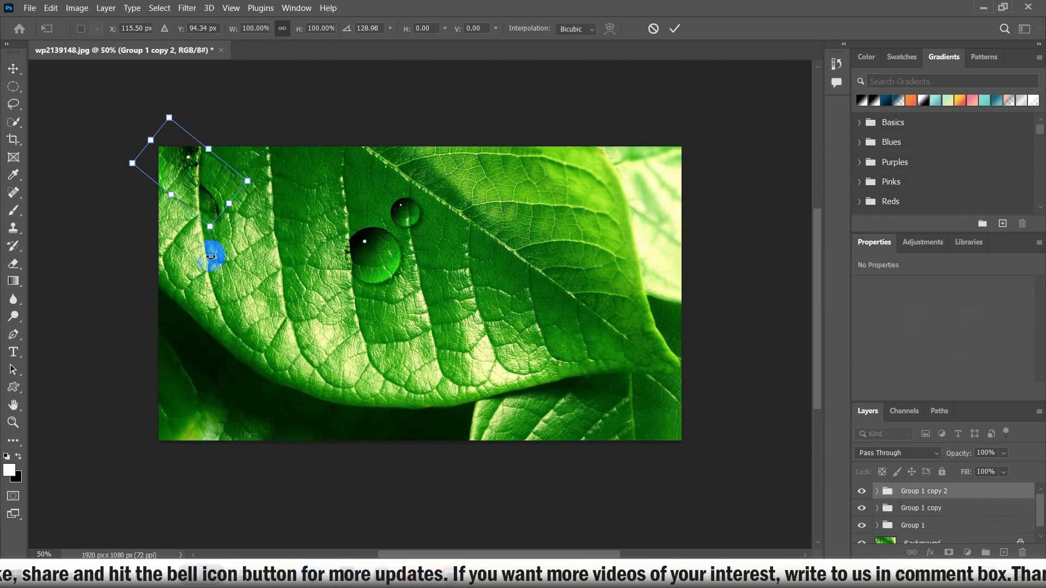
click(672, 33)
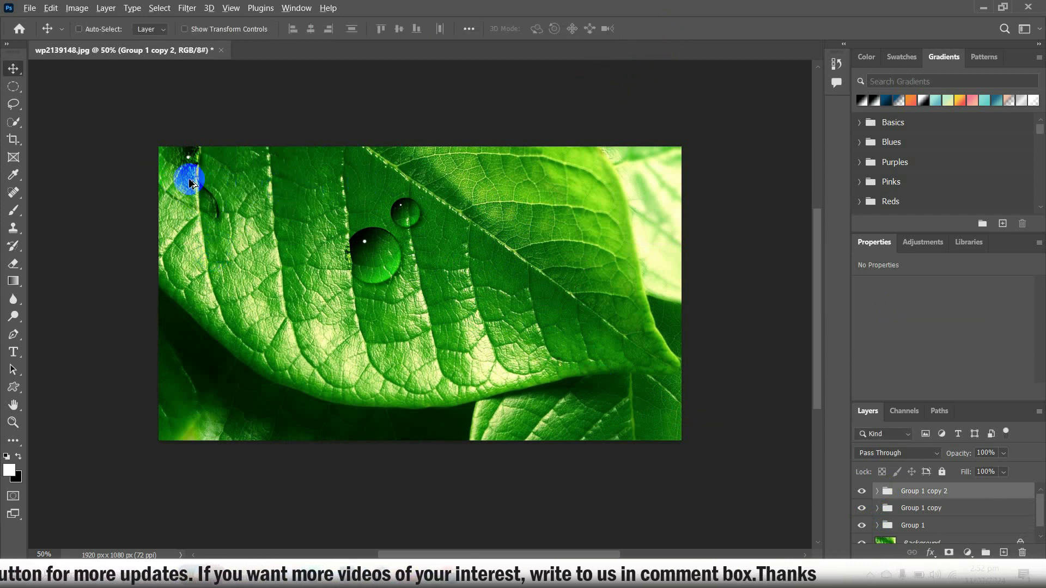
Duplicate a droplet as Group 1 copy 3, rotate it, and place it on the leaf's right edge.
mouse_move(192, 183)
mouse_down()
mouse_move(492, 308)
mouse_move(625, 377)
mouse_move(612, 369)
mouse_up()
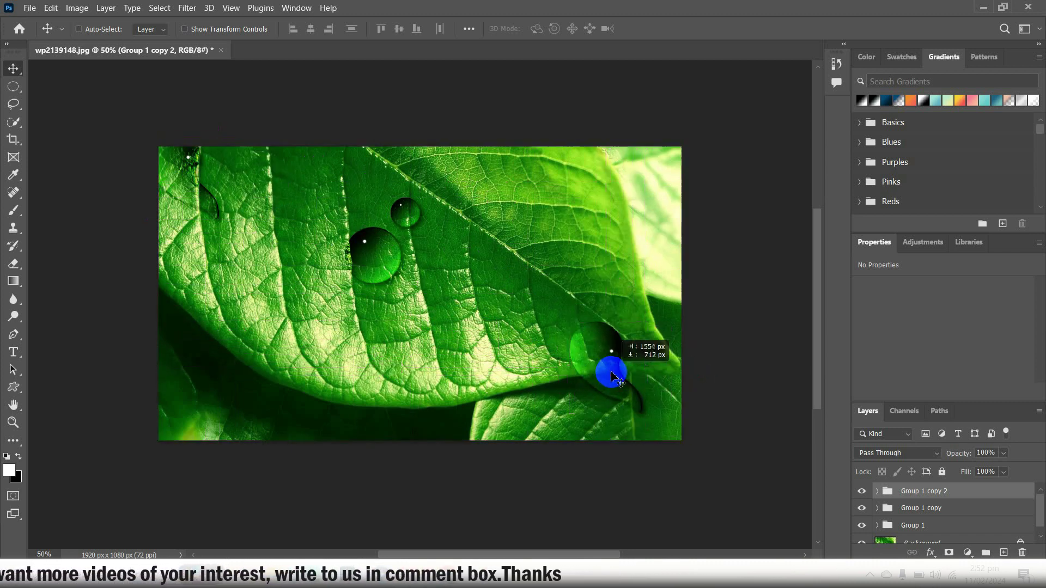
key(ctrl+j)
key(ctrl+t)
mouse_move(621, 303)
mouse_down()
mouse_move(687, 386)
mouse_move(533, 414)
mouse_move(532, 385)
mouse_up()
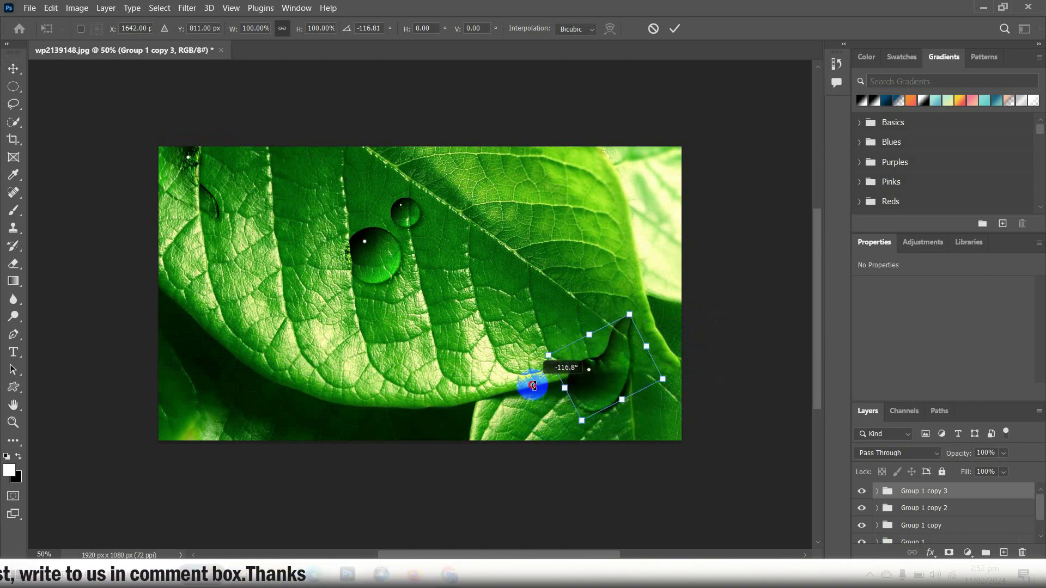
drag(616, 386, 663, 375)
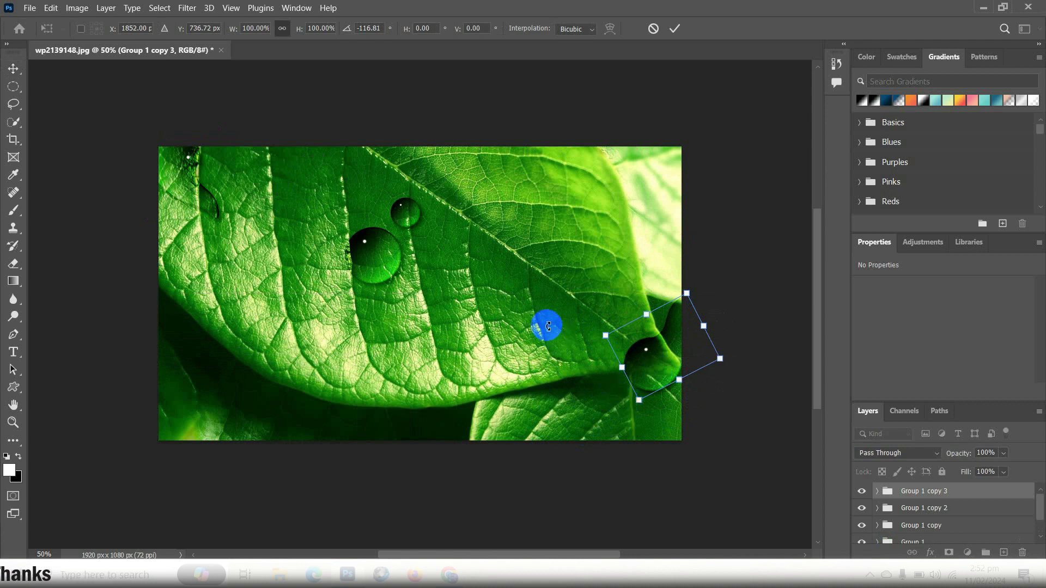
click(675, 29)
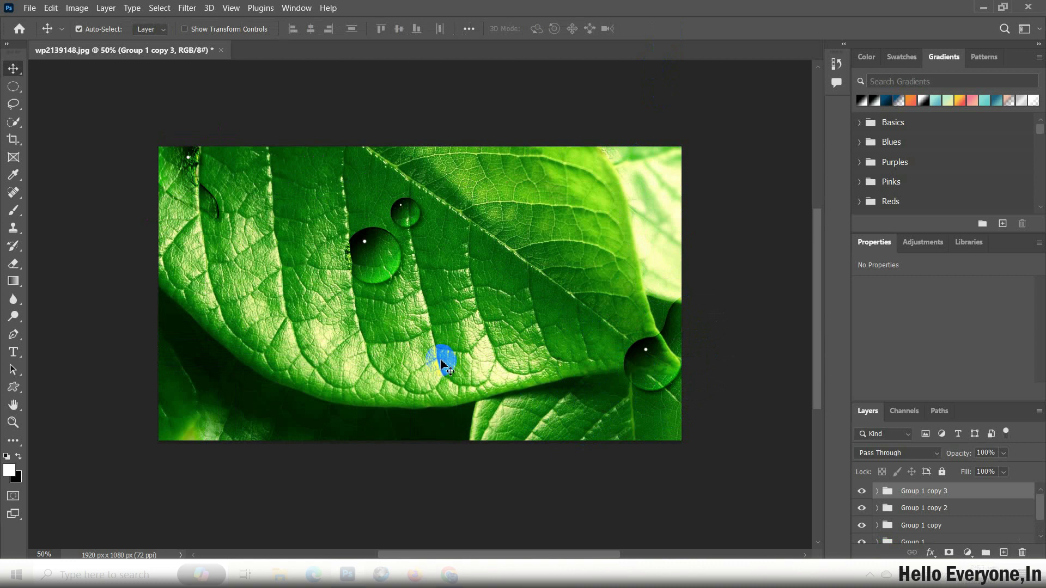
Readjust the right-edge droplet's transform, then Alt-drag another copy near the upper midrib.
key(ctrl+t)
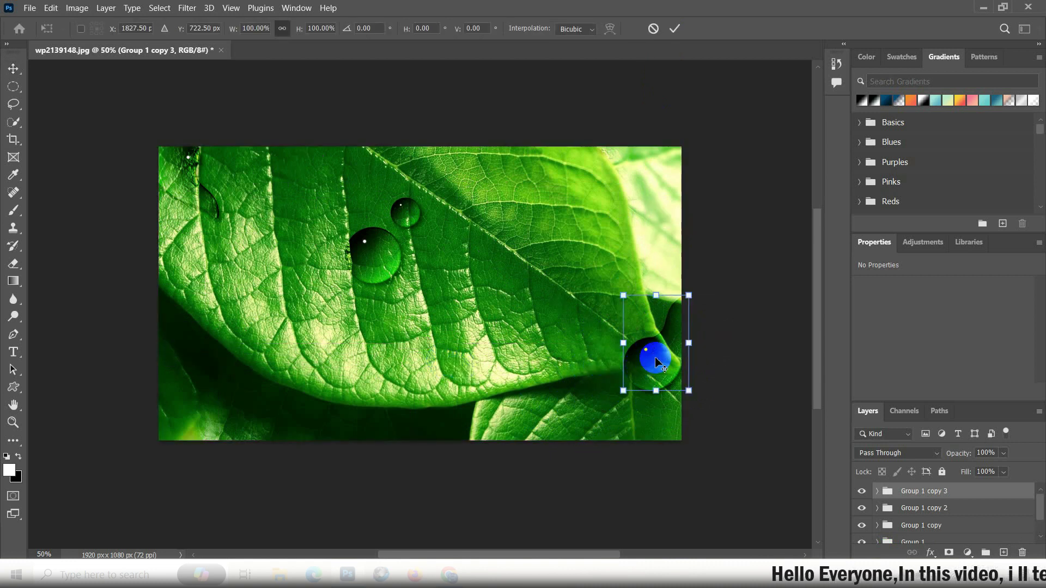
drag(660, 364, 584, 306)
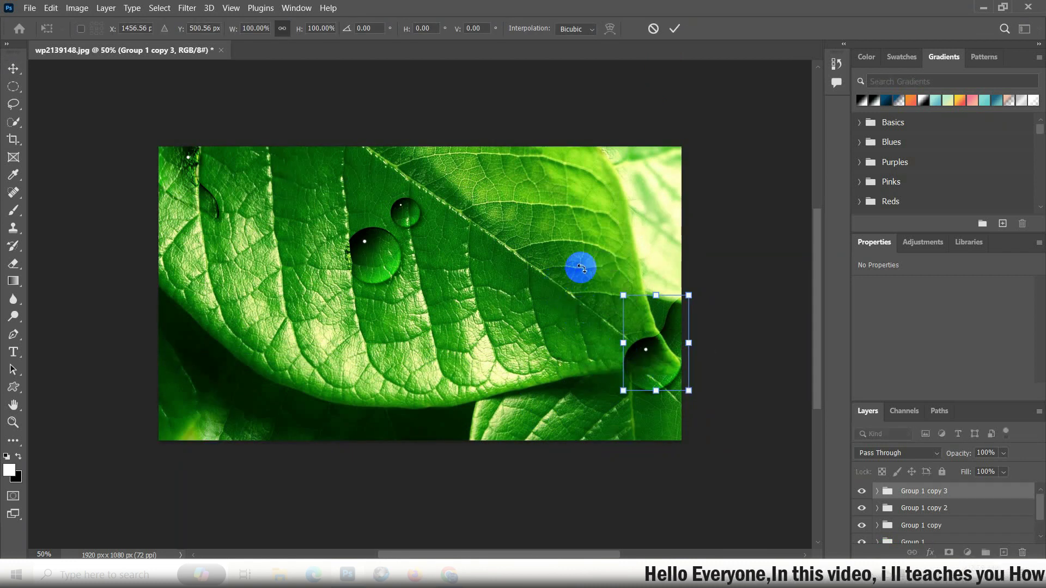
click(674, 35)
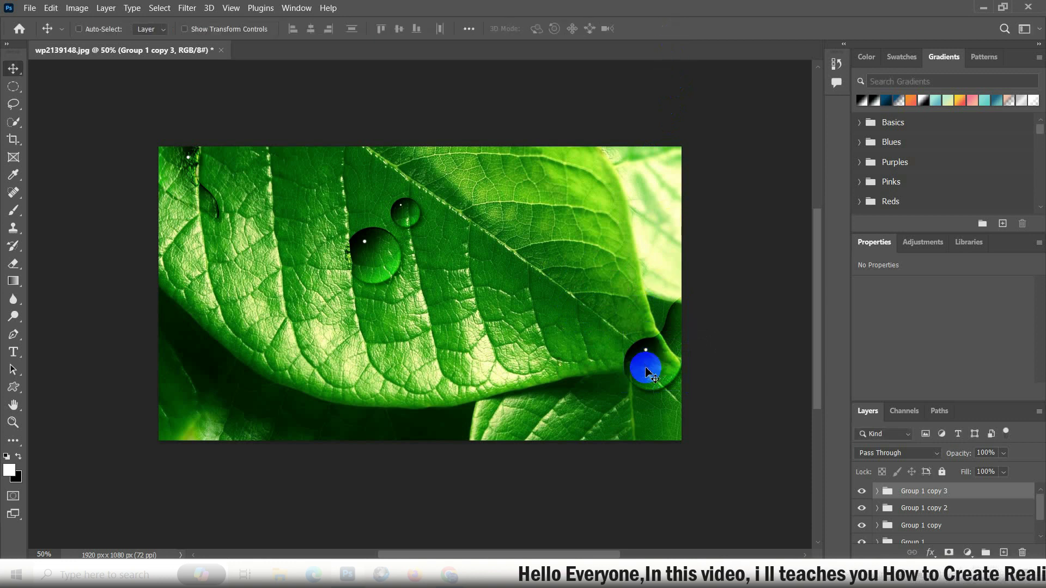
alt+drag(651, 370, 513, 240)
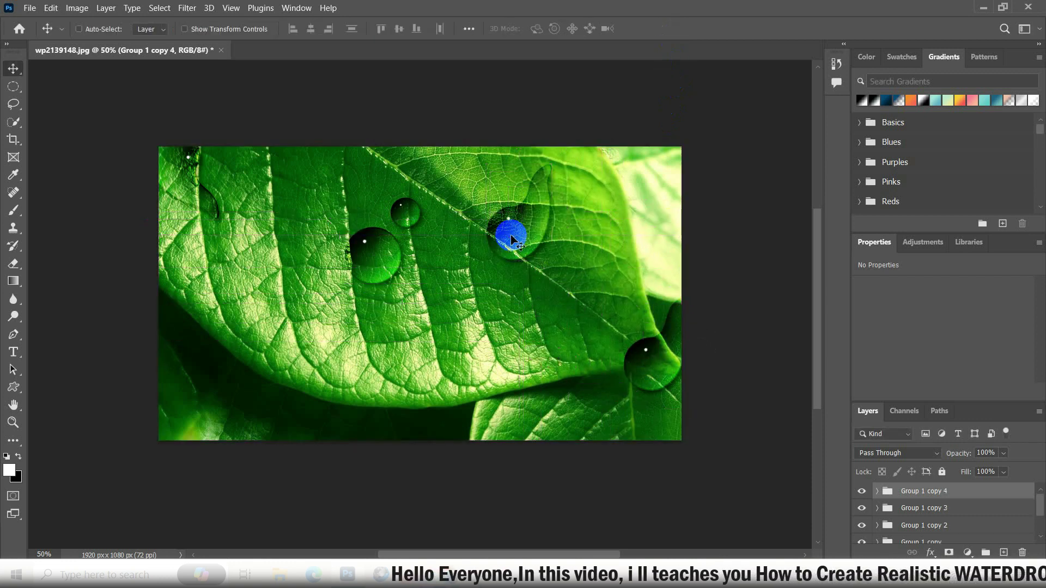
Rotate the droplet copy about 176° onto the leaf's top edge, then duplicate it mid-leaf.
key(ctrl+t)
drag(533, 152, 521, 321)
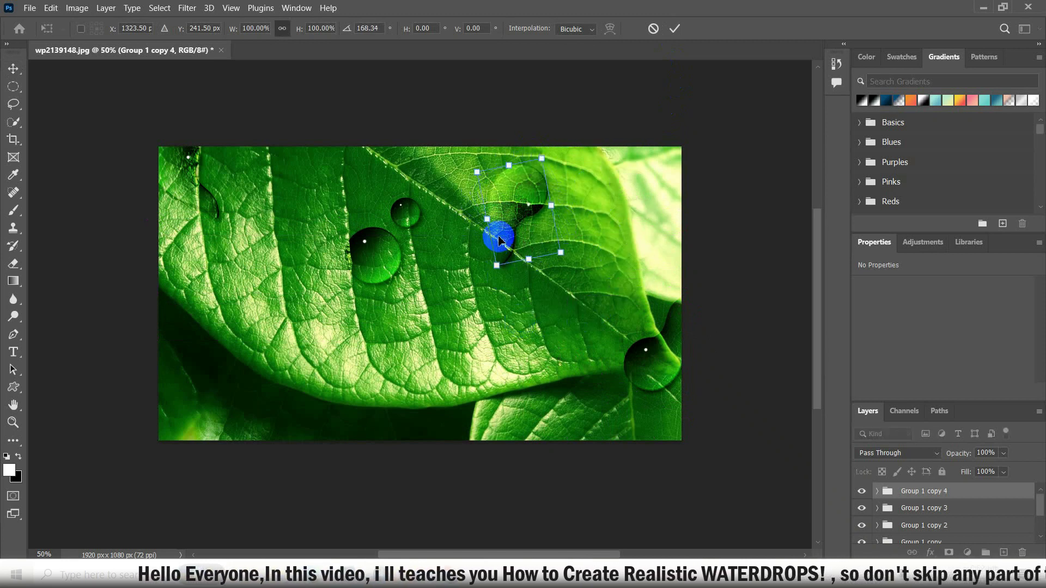
drag(498, 233, 510, 185)
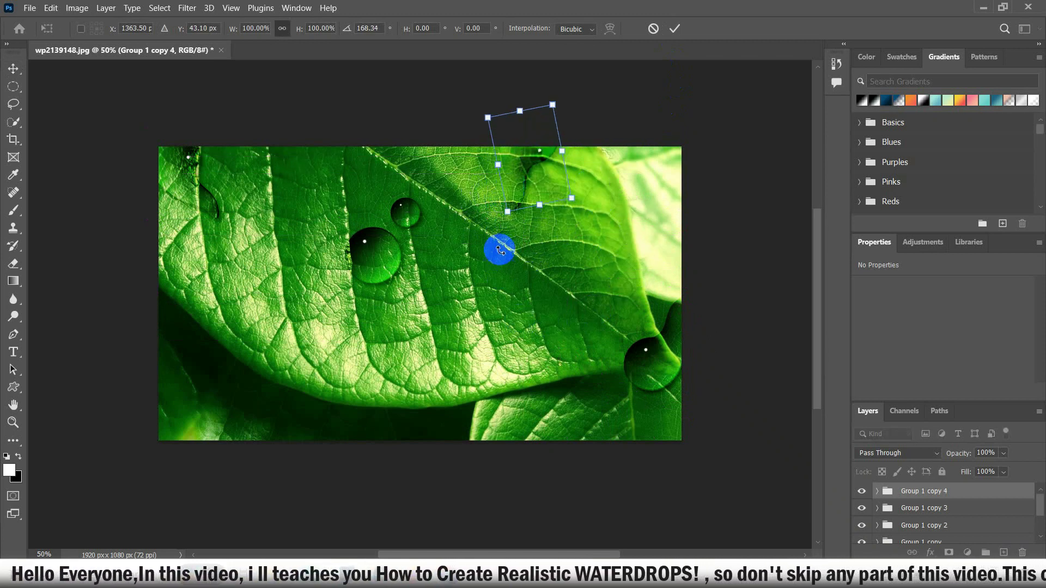
drag(510, 186, 504, 163)
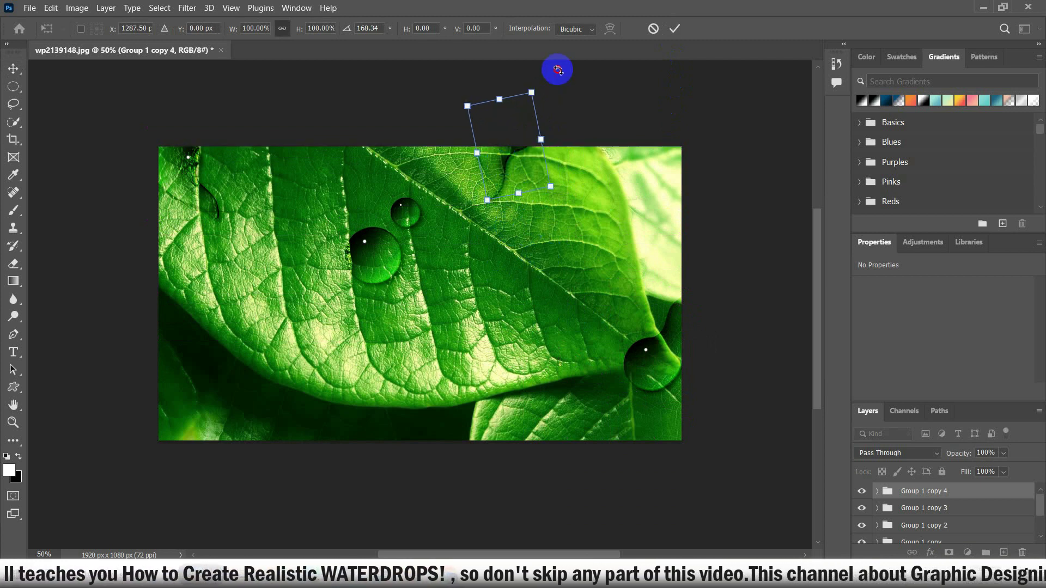
drag(556, 70, 636, 57)
click(672, 34)
mouse_move(491, 158)
mouse_down()
mouse_move(489, 249)
mouse_move(508, 296)
mouse_up()
Rotate Group 1 copy 5 about -126° and scale it to ~82% into a mid-leaf teardrop.
key(ctrl+t)
mouse_move(516, 241)
mouse_down()
mouse_move(468, 358)
mouse_move(445, 300)
mouse_up()
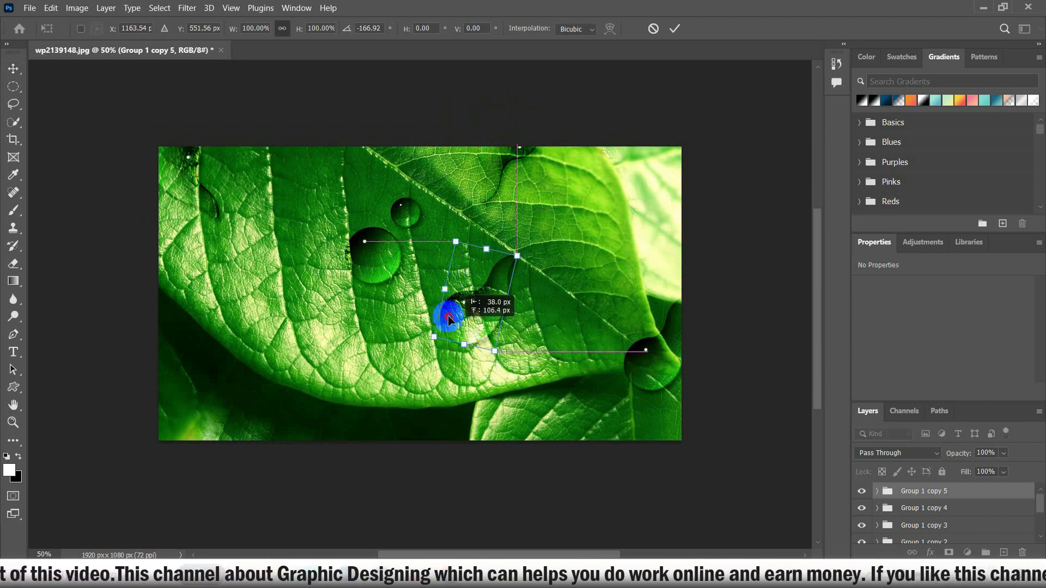
mouse_move(517, 211)
mouse_down()
mouse_move(532, 222)
mouse_move(539, 260)
mouse_move(499, 271)
mouse_up()
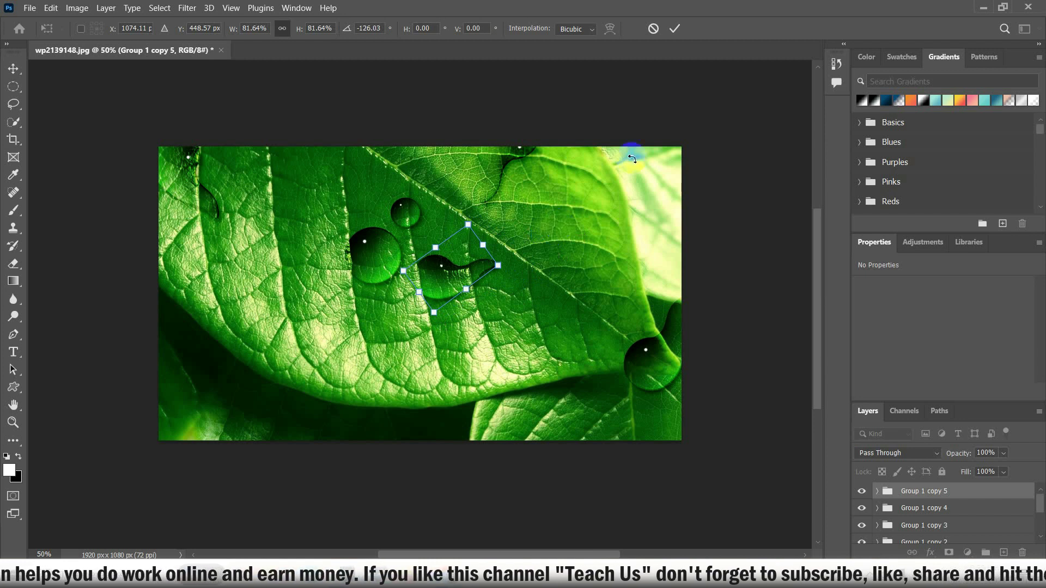
click(675, 34)
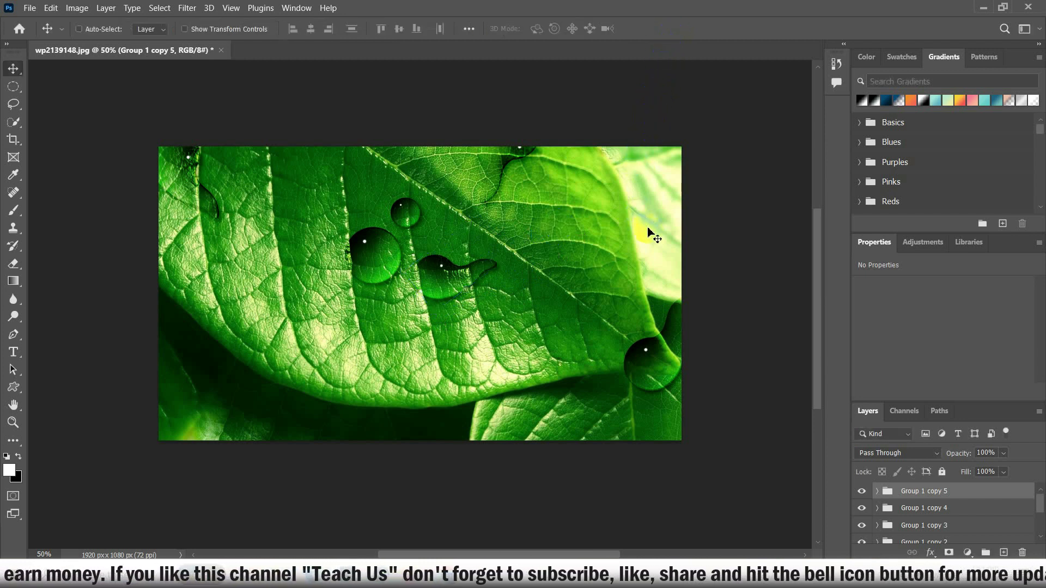
mouse_move(645, 235)
mouse_down()
mouse_move(443, 281)
mouse_move(381, 269)
mouse_up()
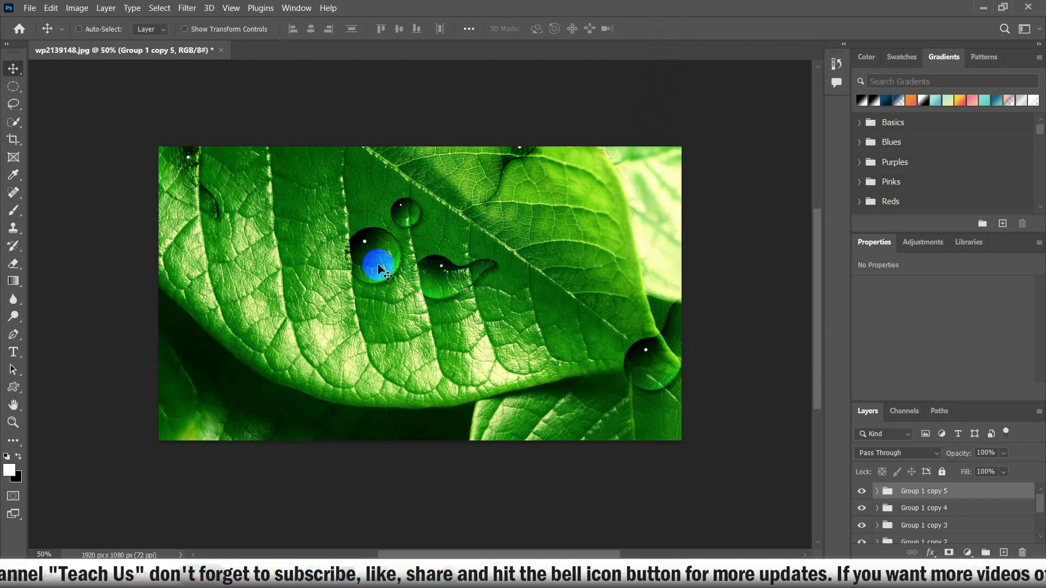
click(897, 472)
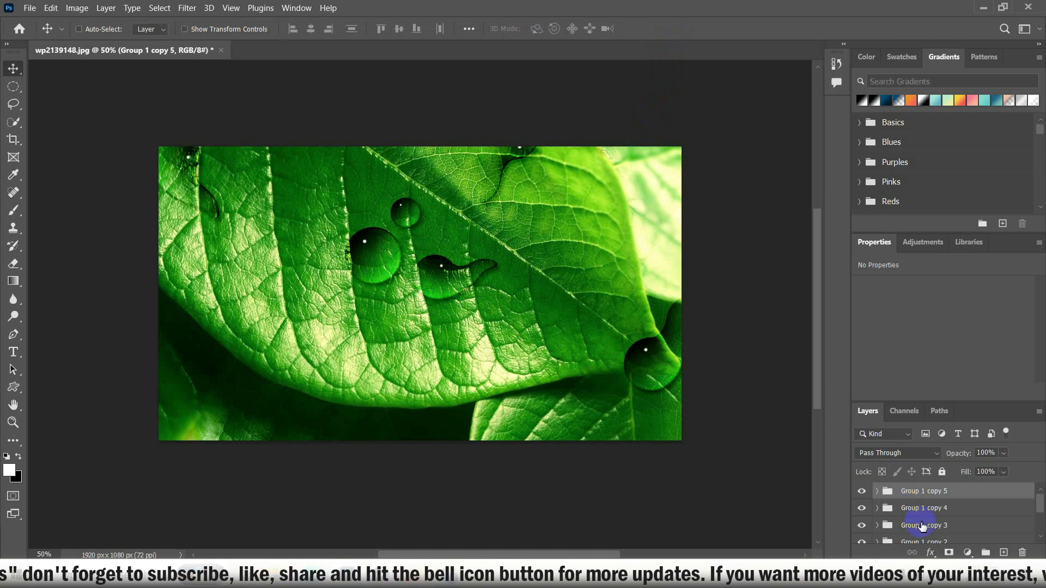
Duplicate a small droplet to the leaf's lower-left edge and rotate it about -37°.
mouse_move(381, 261)
mouse_down()
mouse_move(316, 285)
mouse_move(270, 368)
mouse_move(261, 364)
mouse_move(289, 287)
mouse_up()
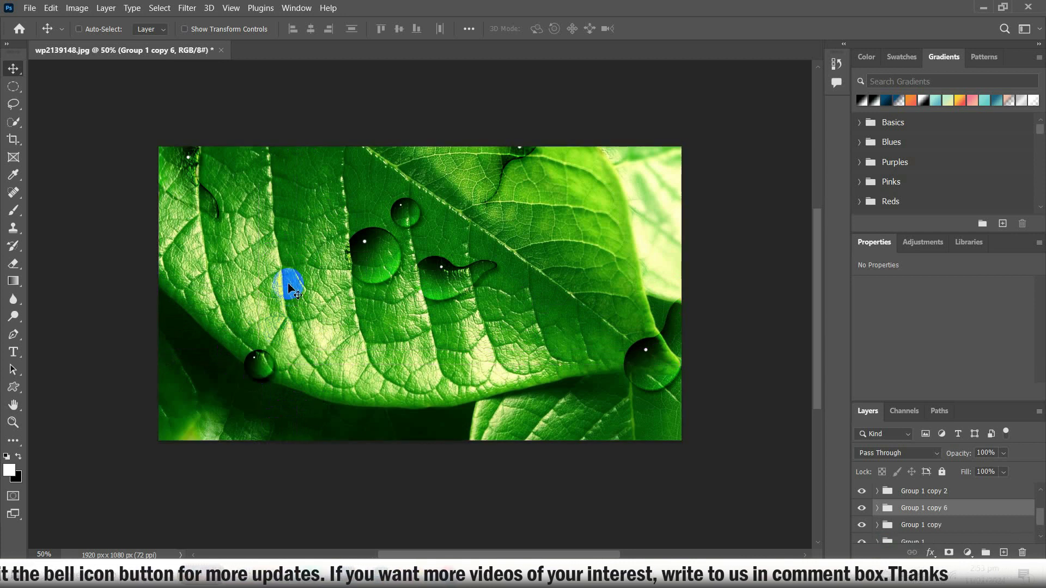
drag(261, 366, 256, 368)
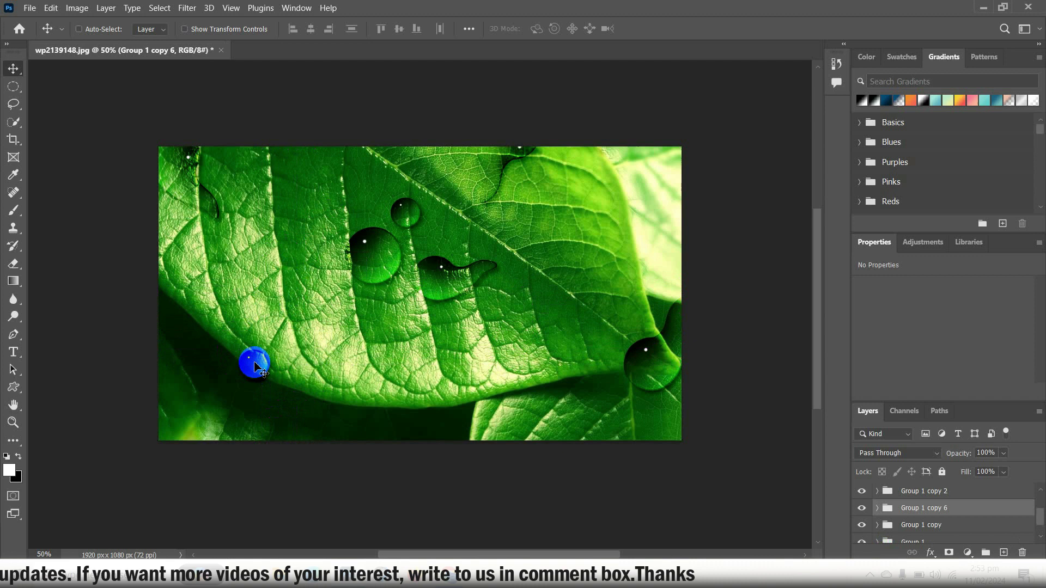
key(ctrl+t)
drag(270, 330, 220, 302)
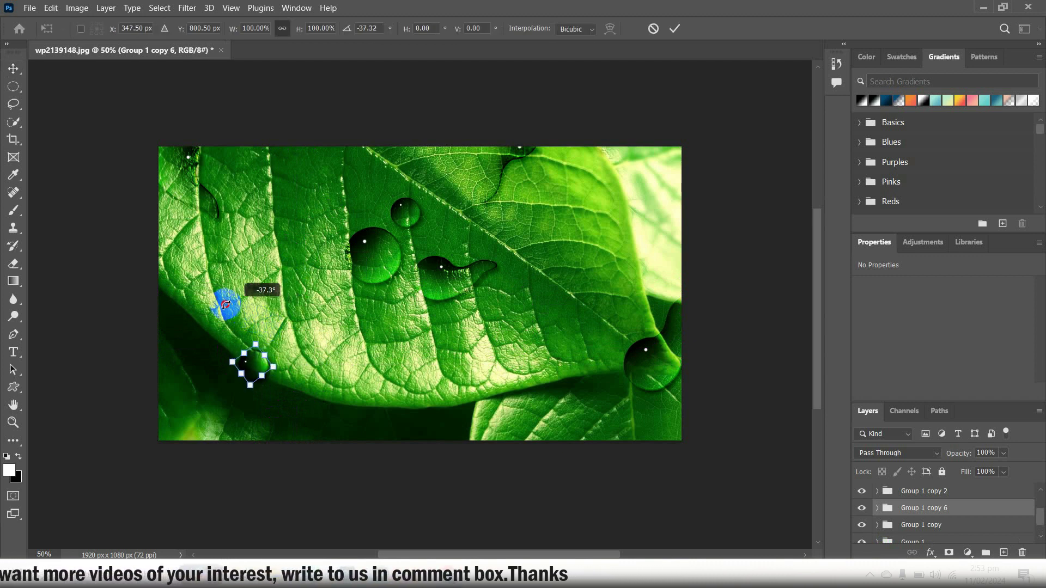
click(675, 28)
Group all droplet groups into Group 3 and make it visible.
key(ctrl+alt+a)
key(ctrl+g)
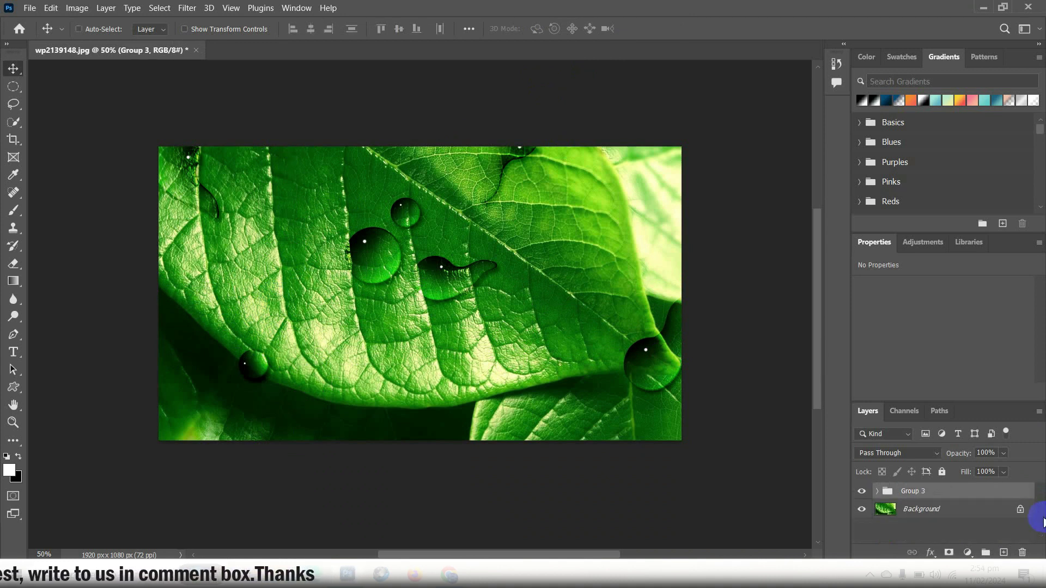
click(869, 495)
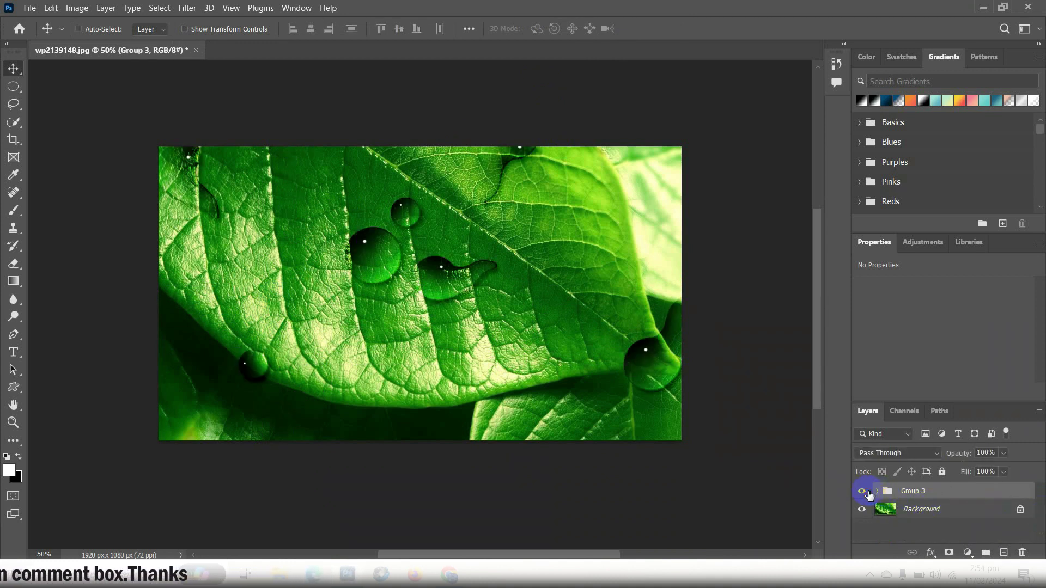